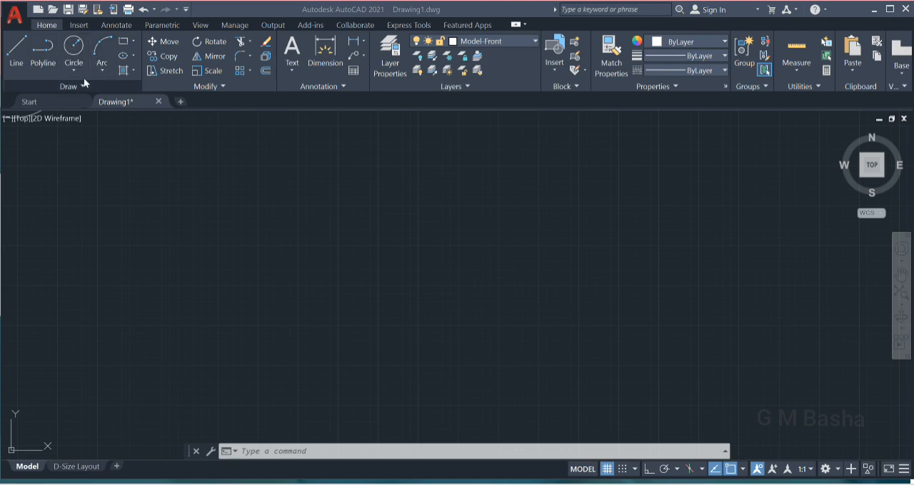
Draw a circle with a radius of about 13 units near the middle of the empty drawing area.
click(279, 451)
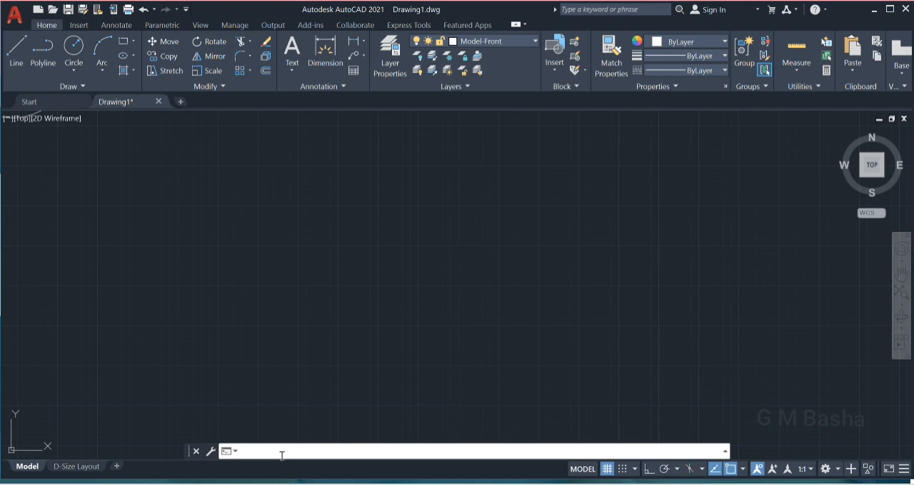
text(c)
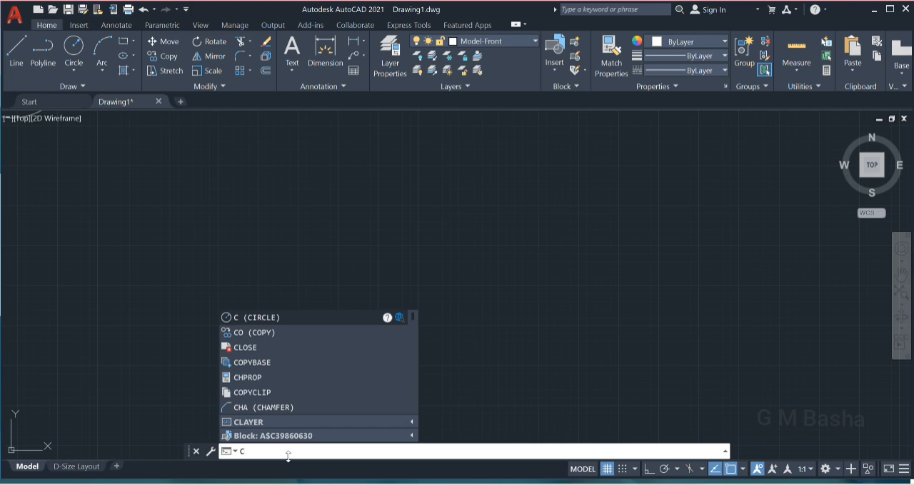
key(Return)
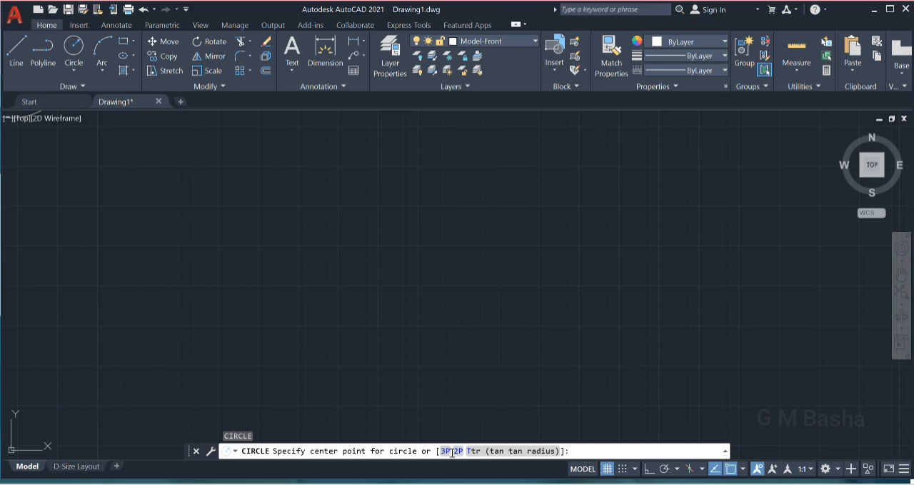
click(348, 269)
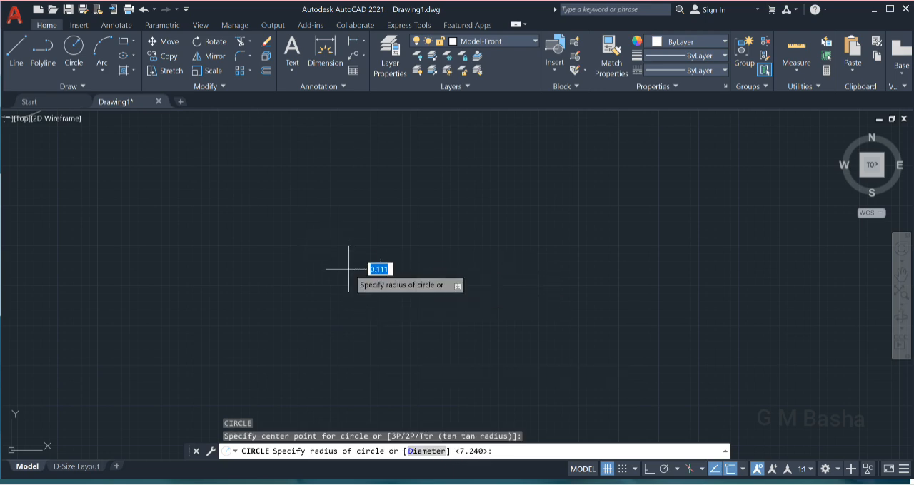
click(389, 257)
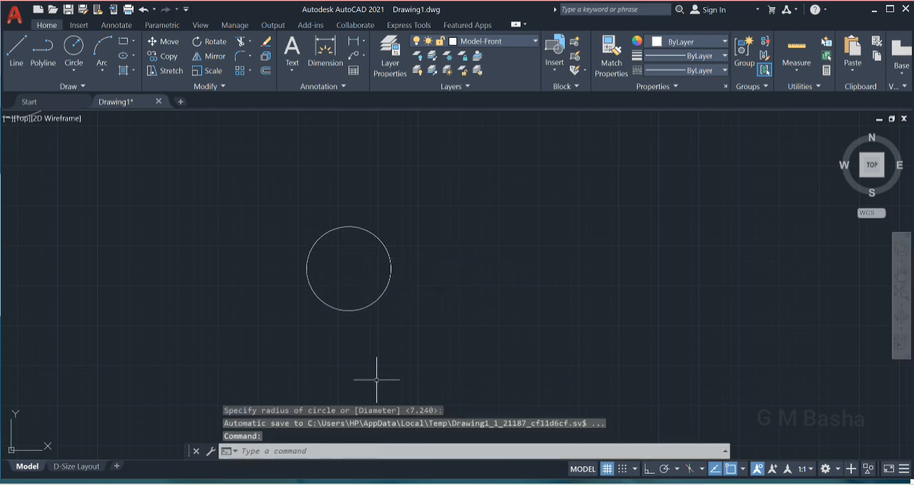
click(301, 452)
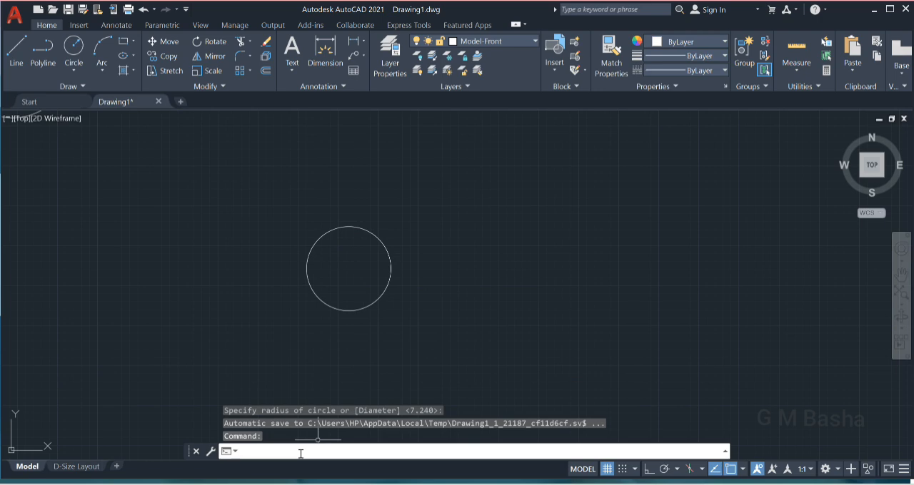
text(c)
key(Return)
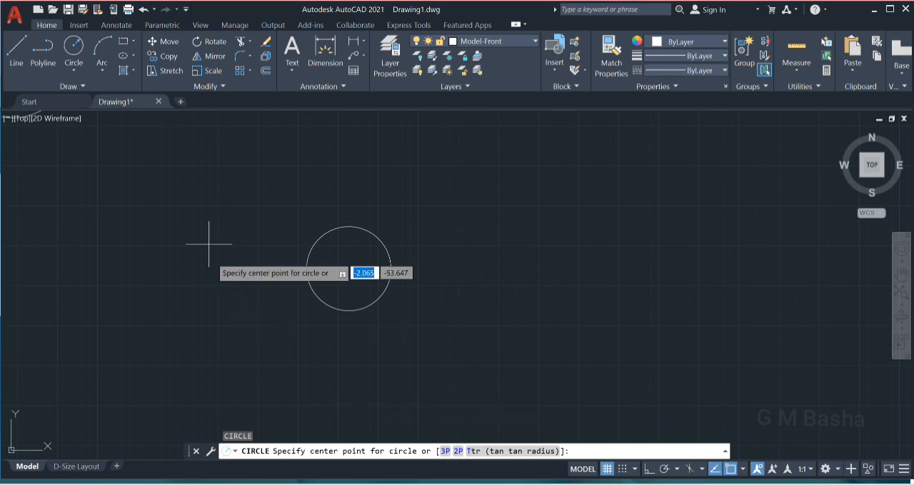
Draw a Center, Radius circle with a radius of 10 to the right of the first circle.
click(79, 71)
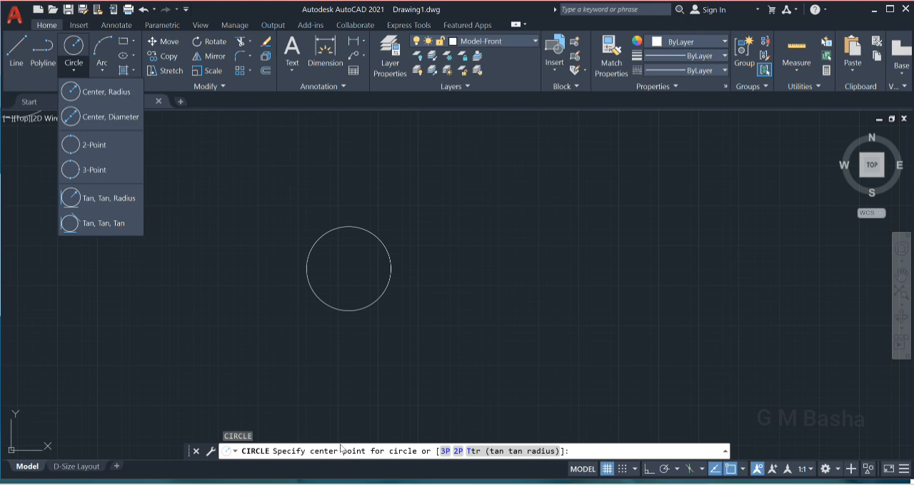
click(81, 95)
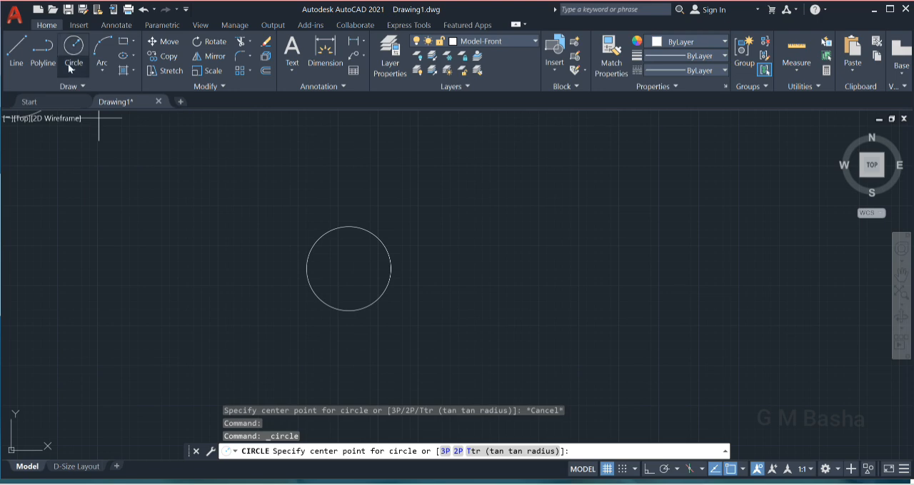
click(73, 69)
click(87, 92)
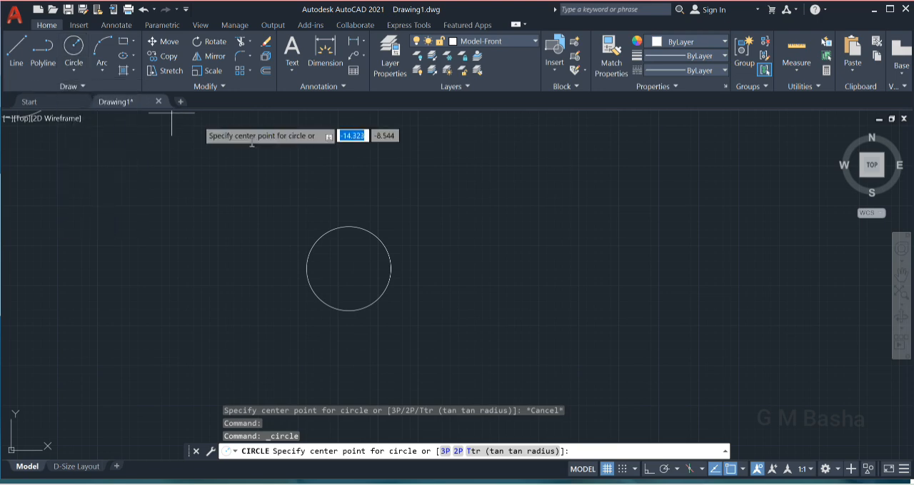
click(538, 284)
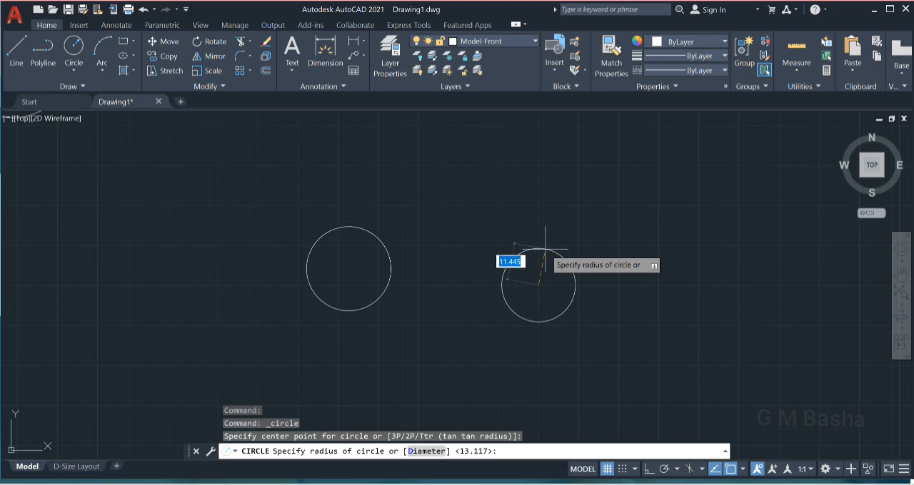
text(10)
key(Return)
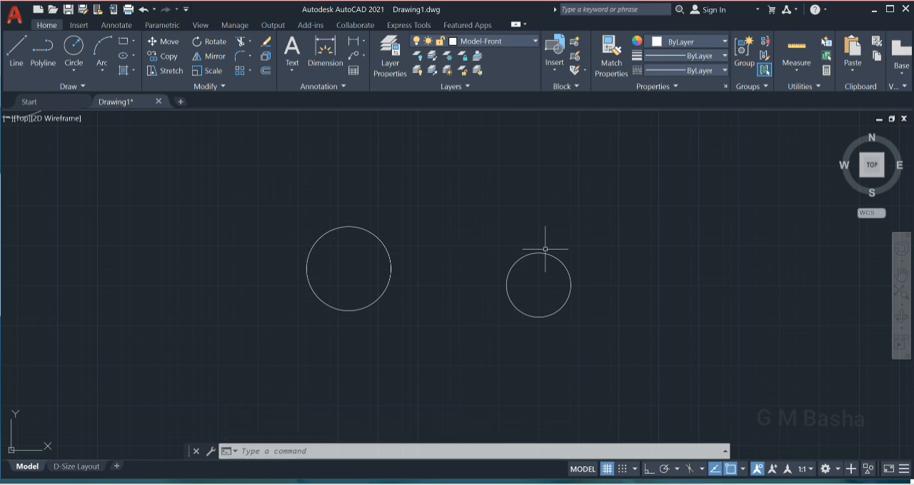
Draw a Center, Diameter circle with a diameter of 10 to the right of the radius 10 circle.
click(80, 65)
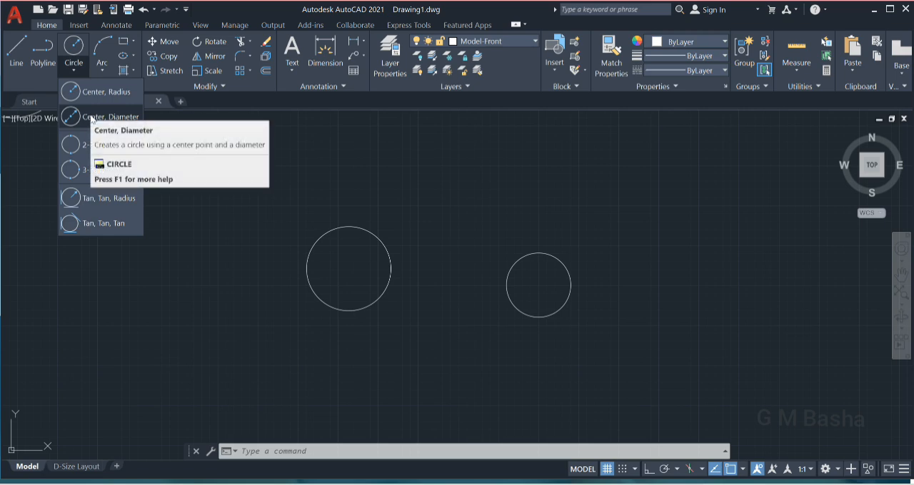
click(90, 117)
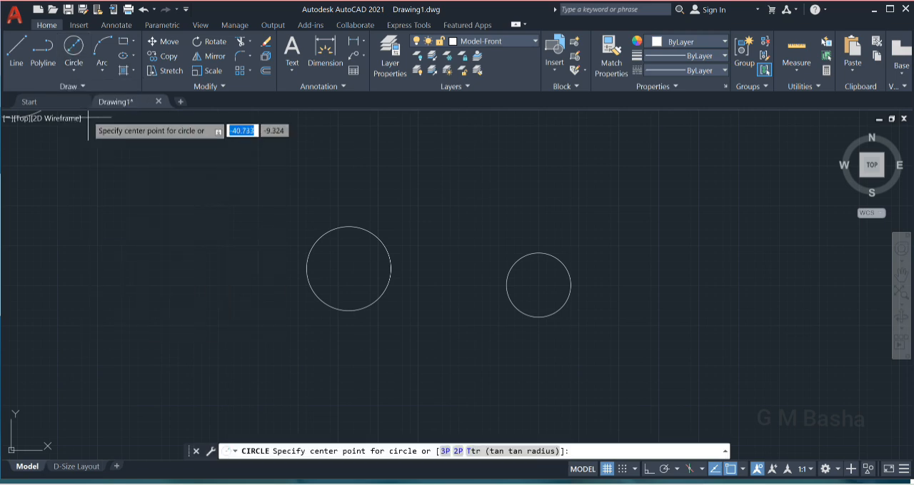
click(657, 286)
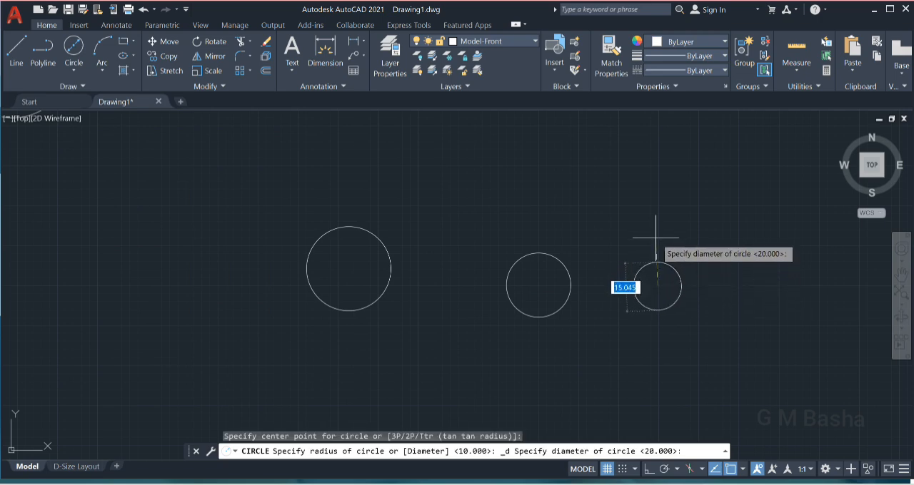
text(10)
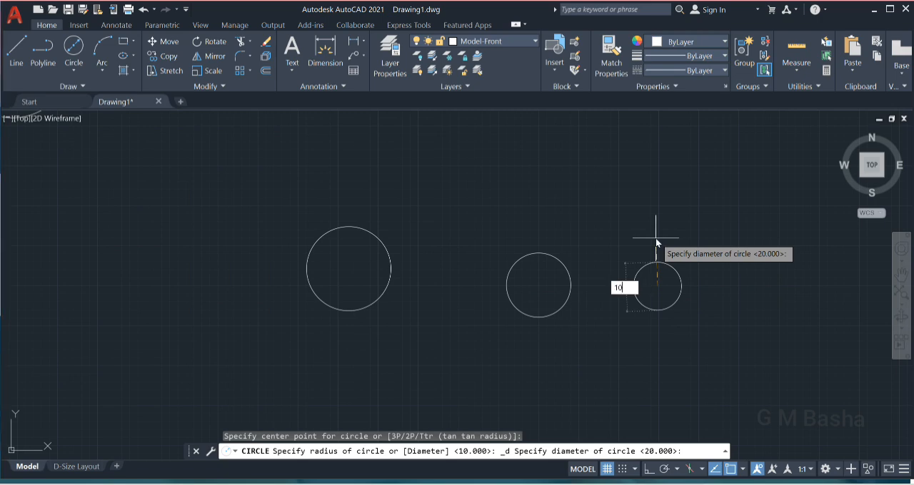
key(Return)
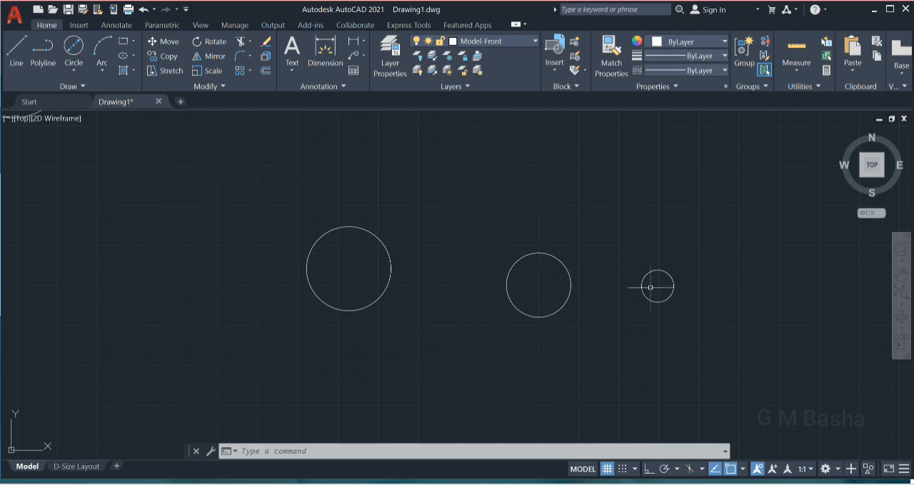
Draw a Center, Diameter circle with a diameter of 20 directly above the smallest circle.
click(73, 69)
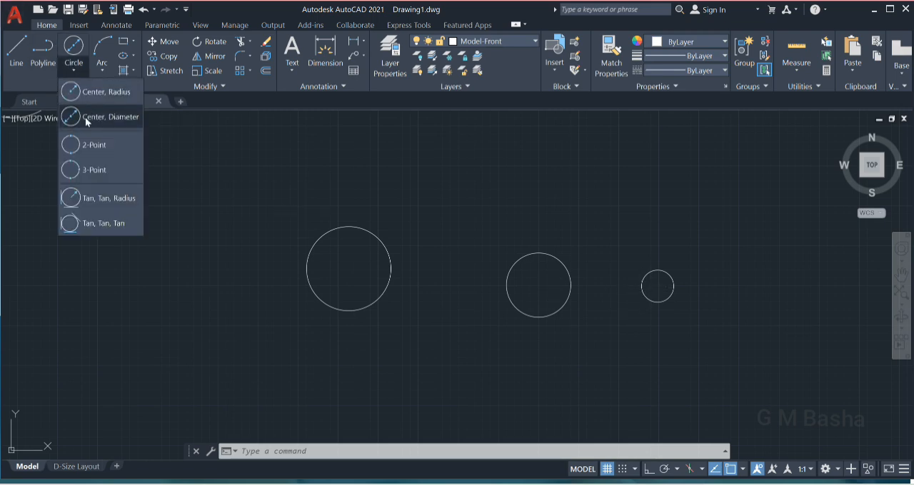
click(84, 120)
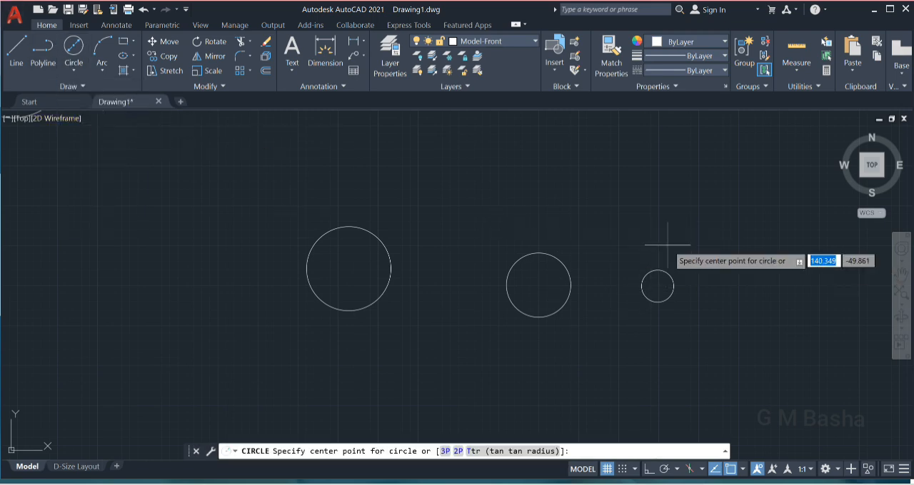
click(657, 190)
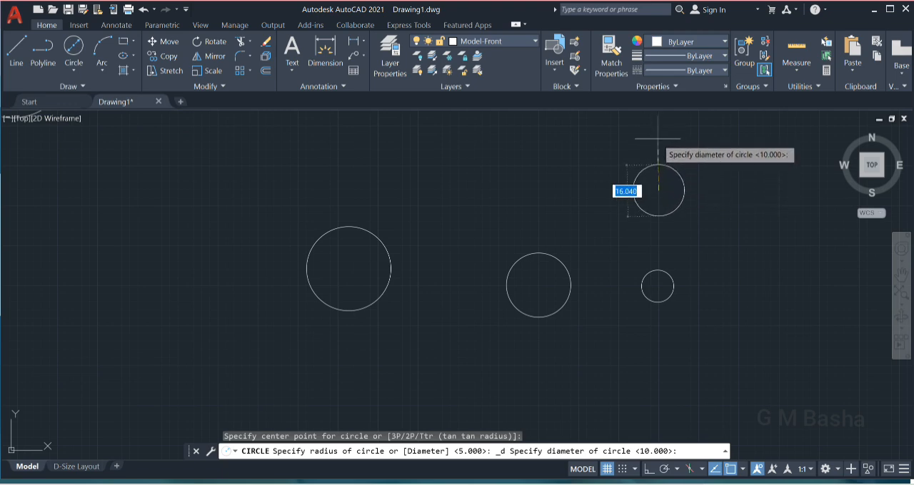
text(20)
key(Return)
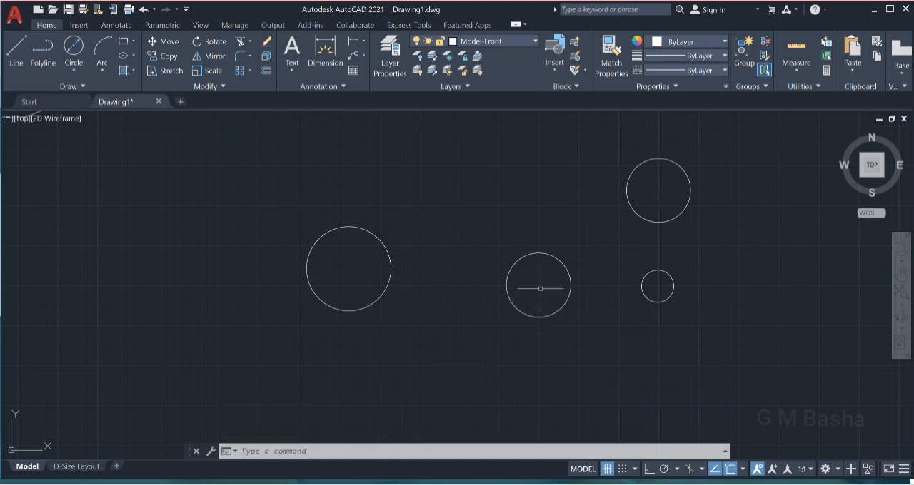
Draw a 2-Point circle to the left of the first circle by picking both diameter endpoints in empty space.
click(75, 70)
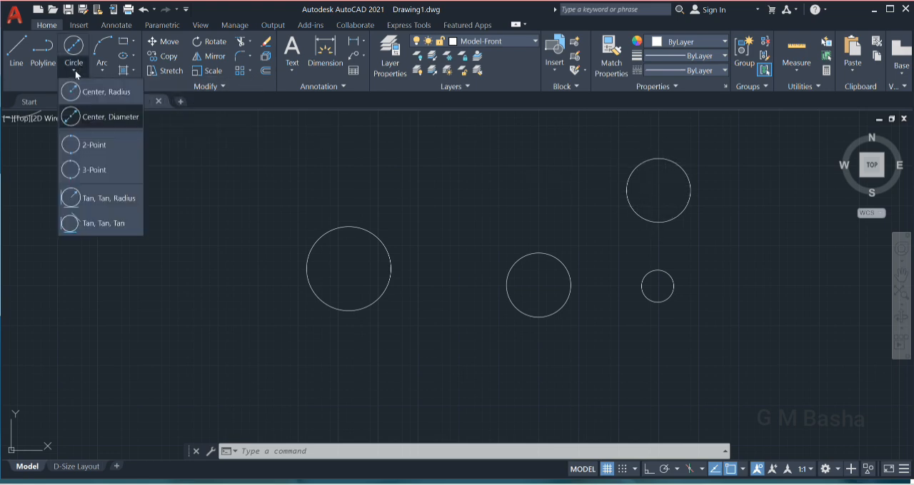
click(83, 147)
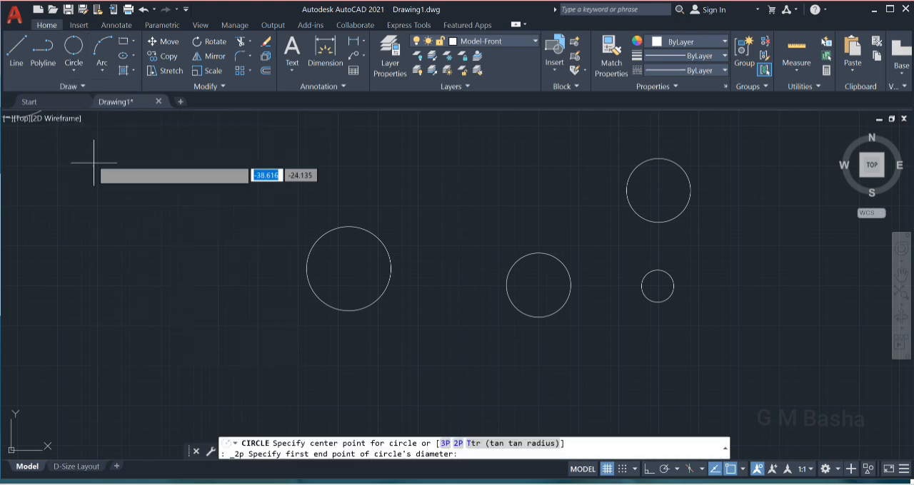
click(132, 244)
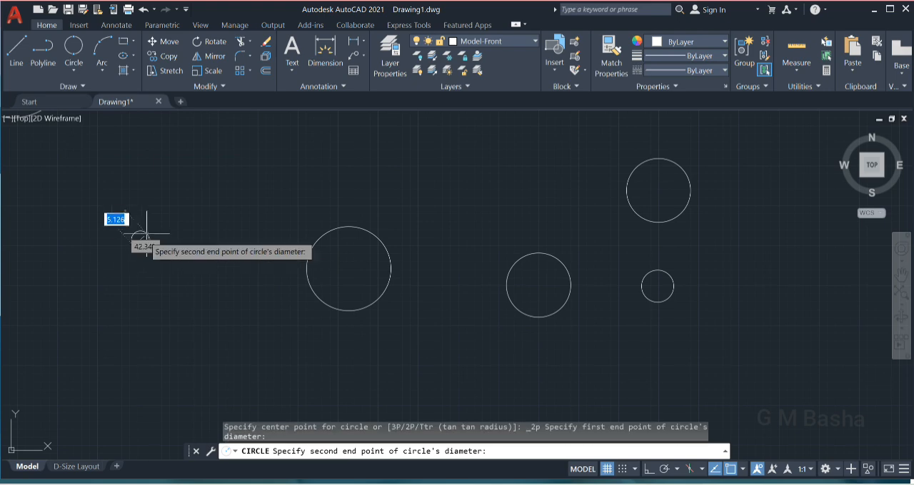
click(221, 207)
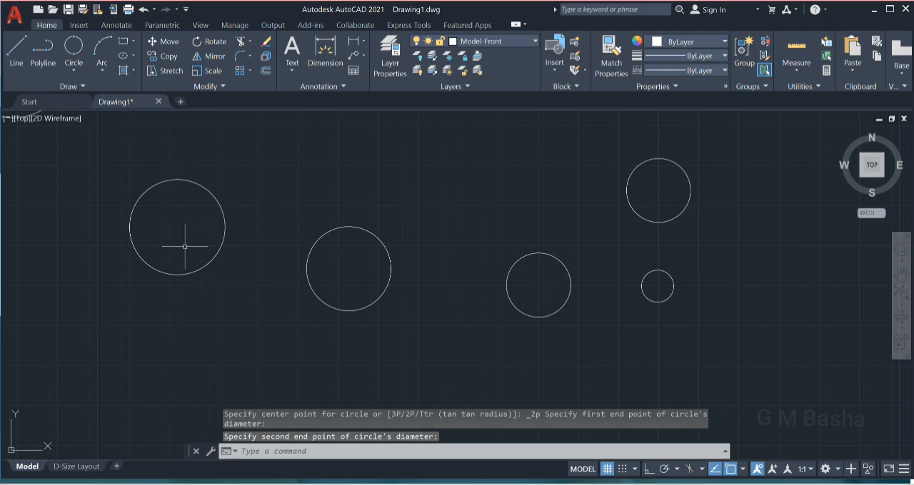
Draw a nearly horizontal line about 38 units long above the row of circles, between the first and second circles.
click(16, 50)
click(380, 167)
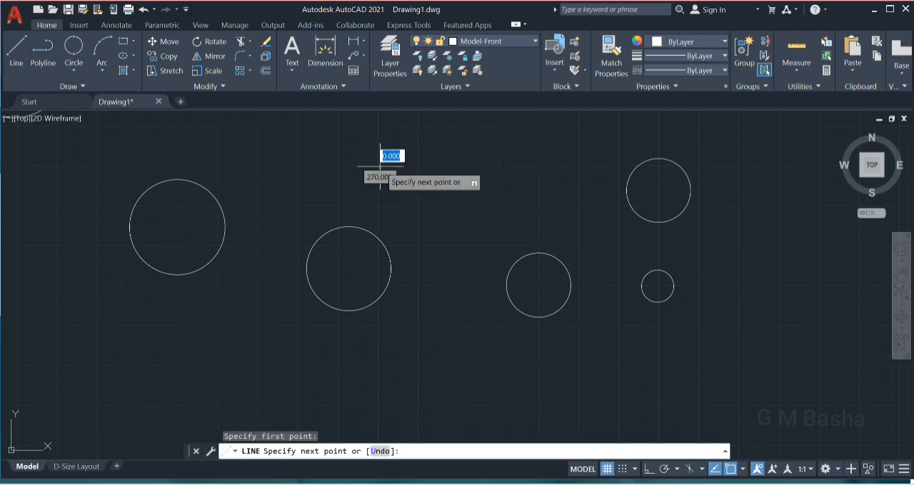
click(502, 166)
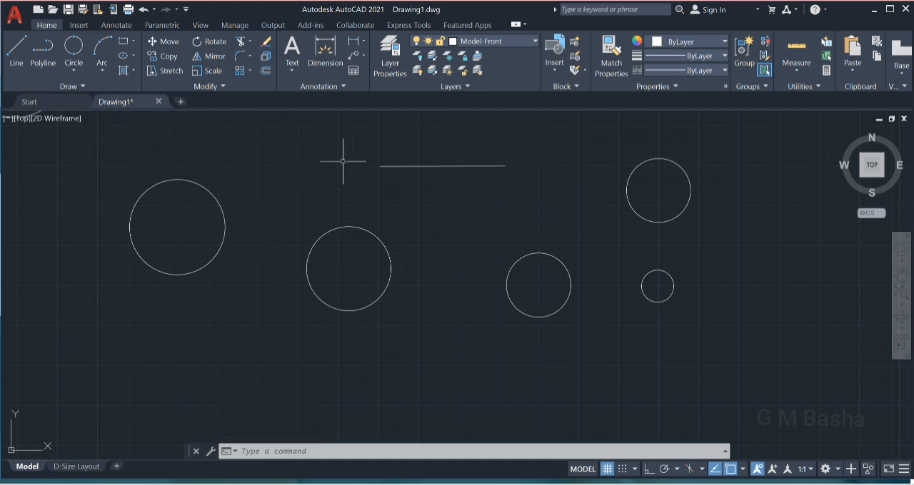
Draw a 2-Point circle using the two endpoints of the line as its diameter.
click(74, 50)
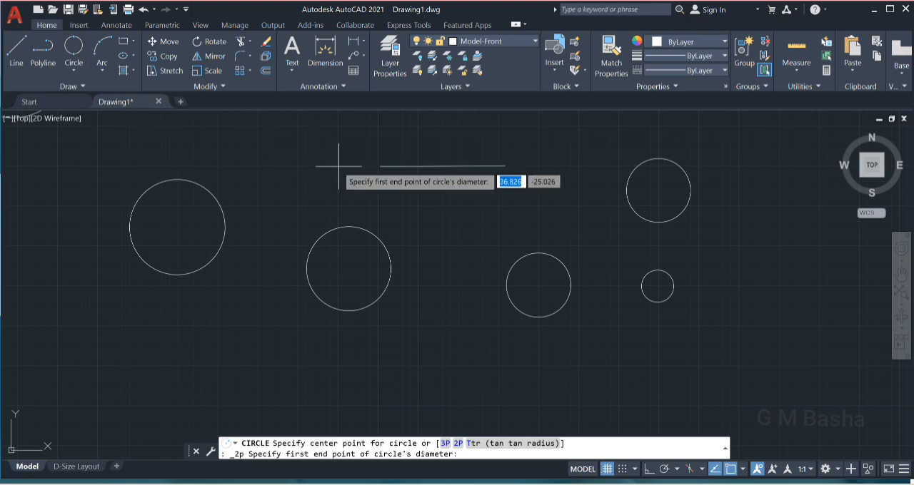
click(380, 167)
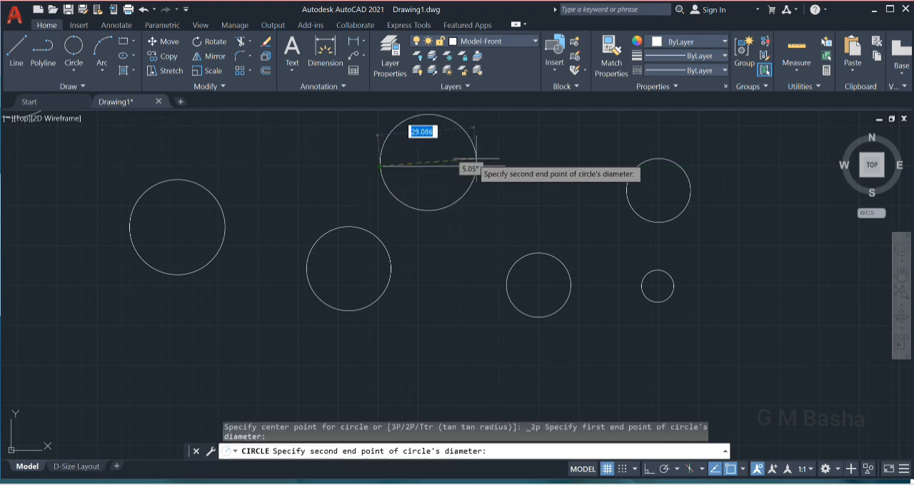
click(506, 167)
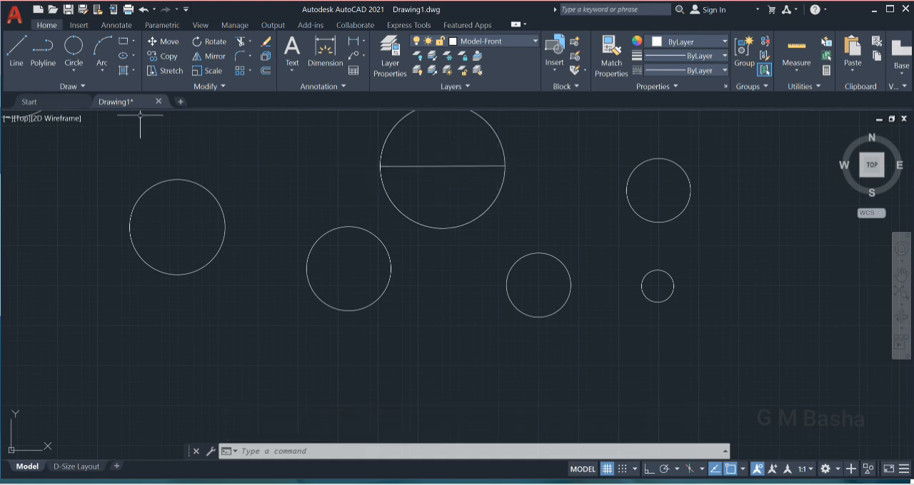
Draw a 3-Point circle in the empty space below and between the two leftmost circles.
click(69, 72)
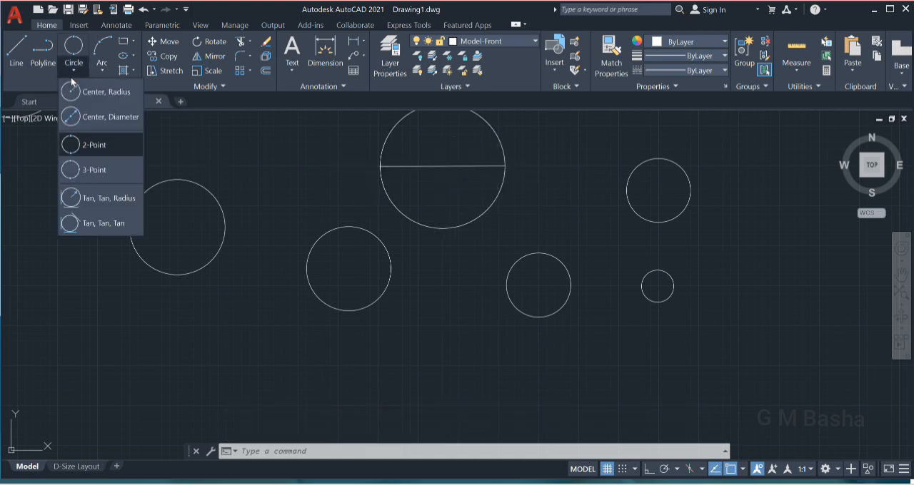
click(71, 171)
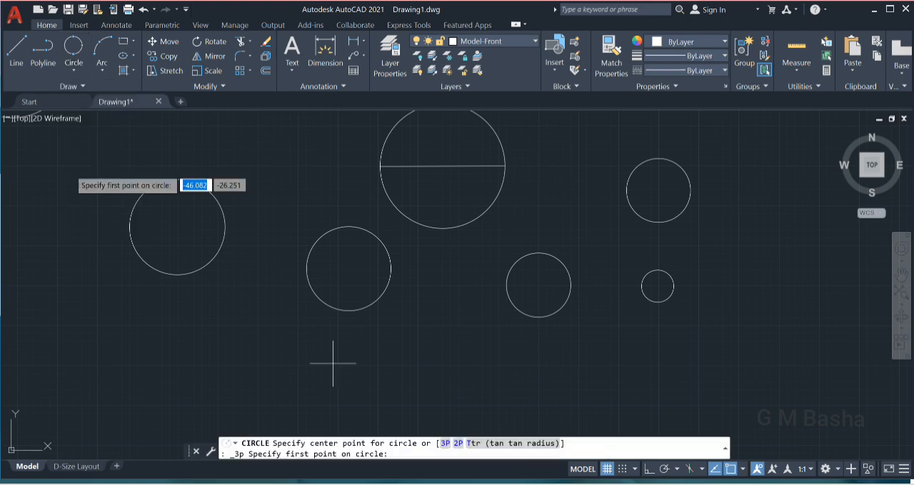
click(241, 365)
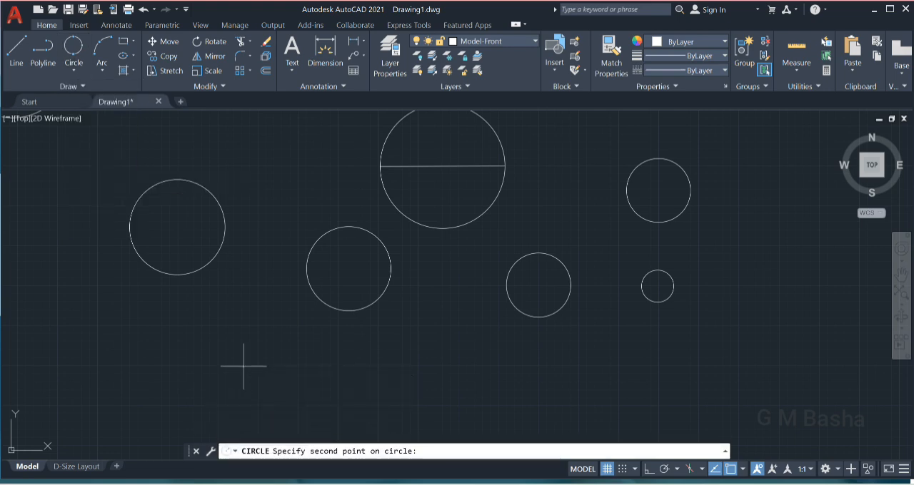
click(204, 333)
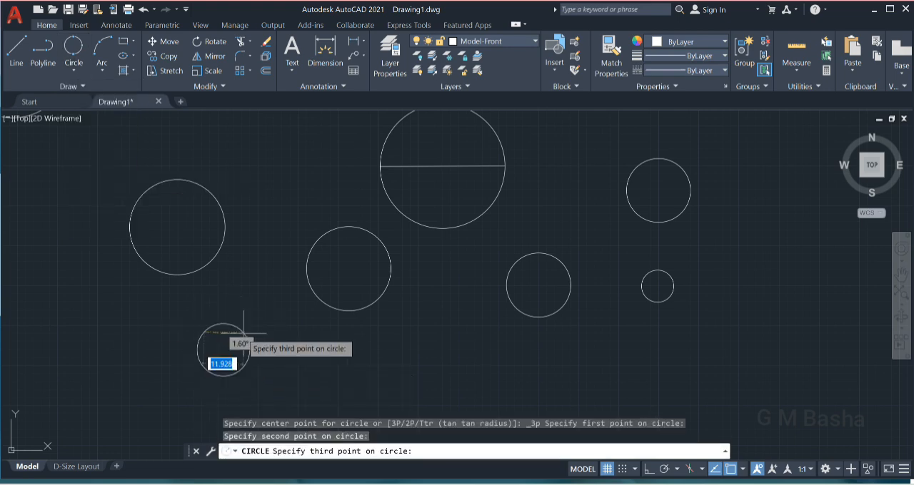
click(279, 325)
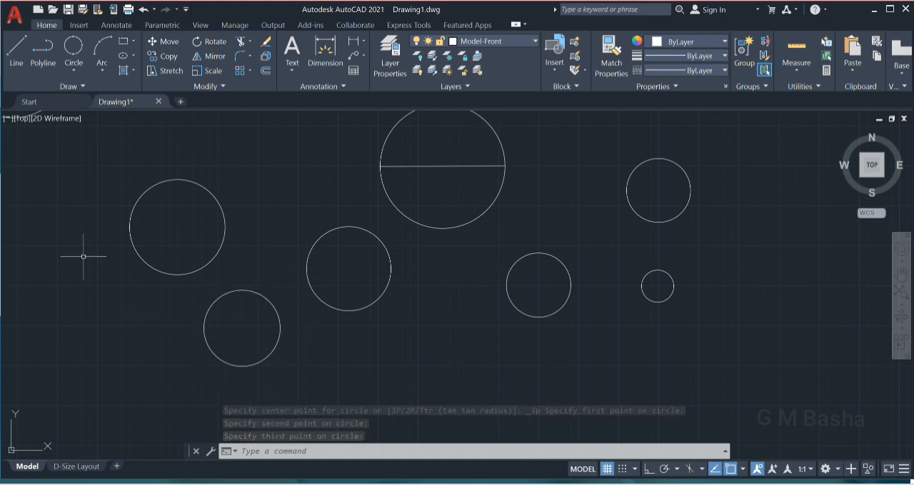
Draw a horizontal line in the empty space below and right of the smallest circle, and a vertical line upward from its midpoint.
click(16, 58)
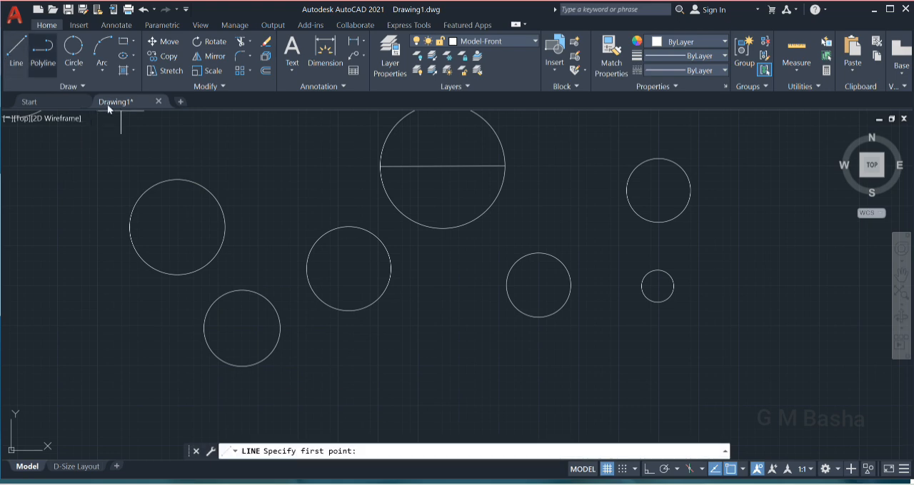
click(711, 353)
click(815, 353)
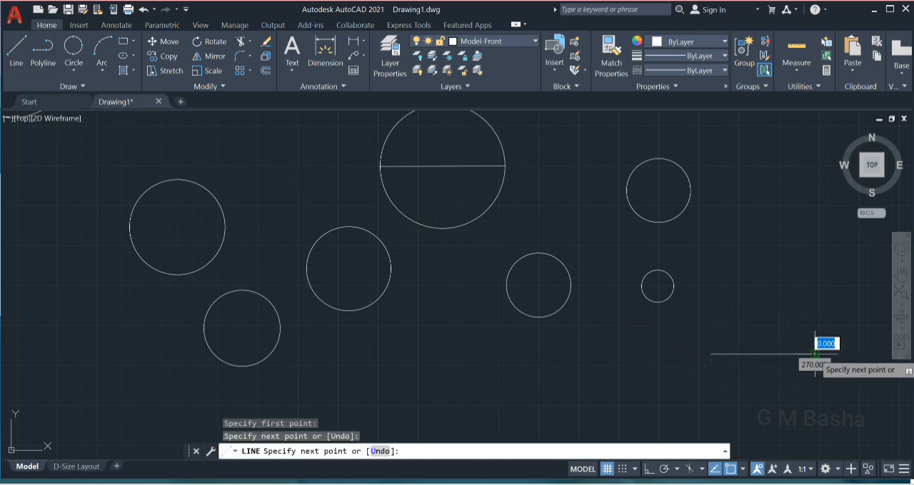
key(Escape)
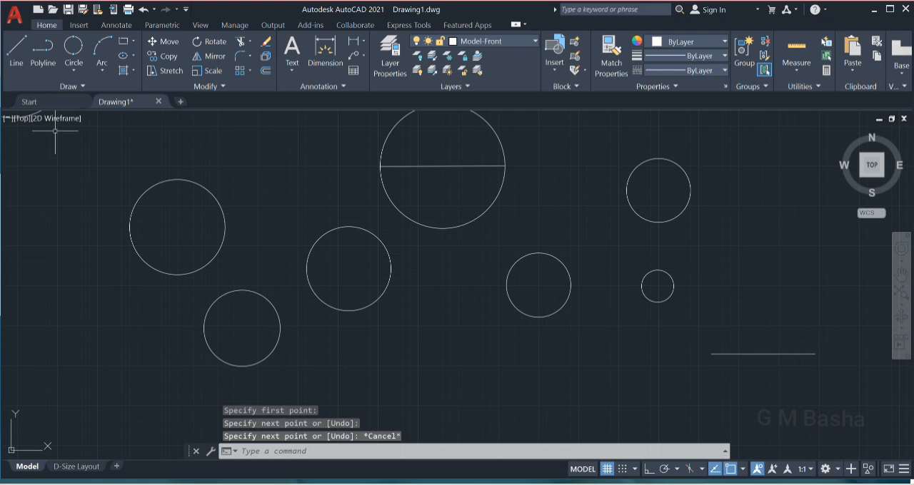
click(15, 57)
click(763, 354)
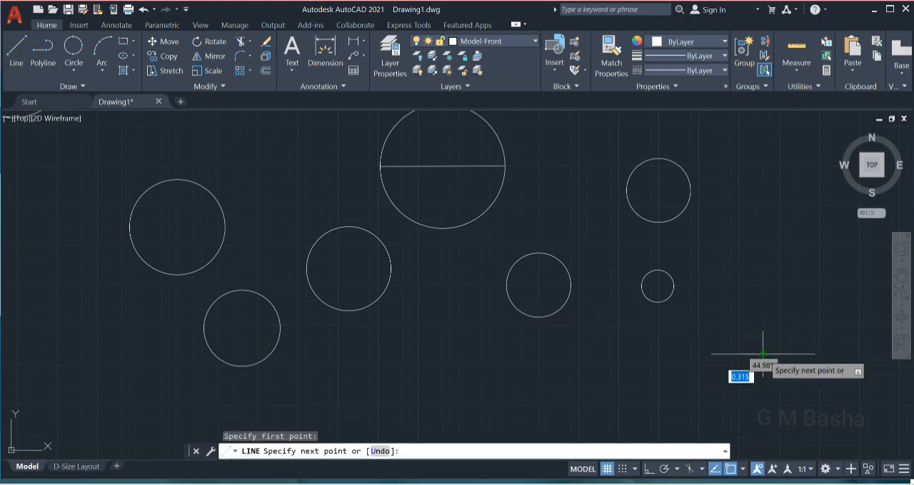
click(762, 298)
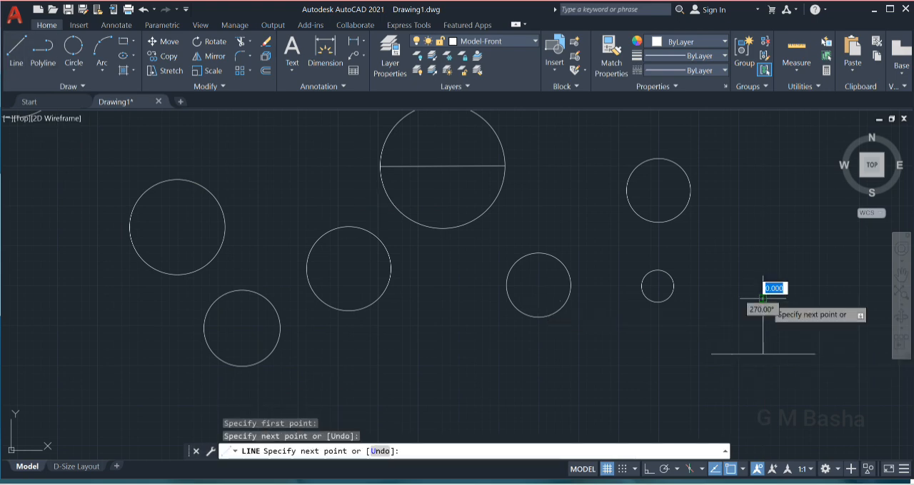
key(Escape)
Draw three separate lines radiating from one shared point in the empty space below and left of the leftmost circle.
click(20, 52)
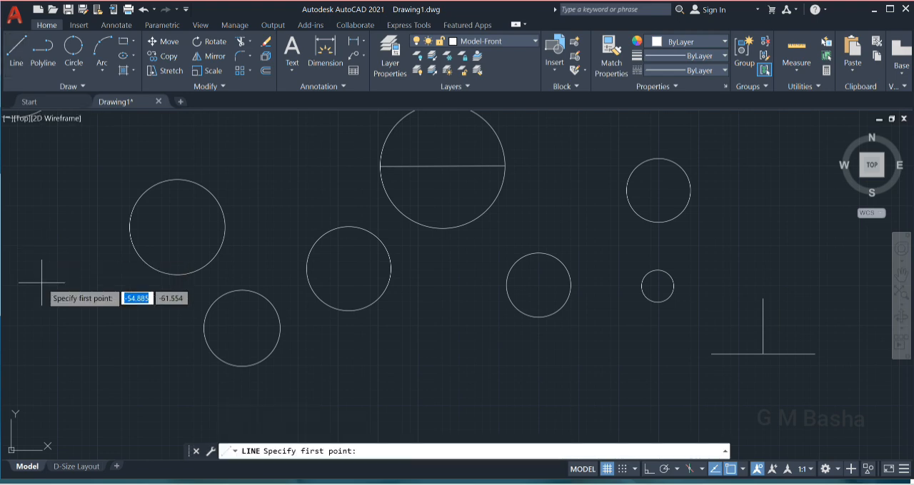
click(38, 275)
click(72, 304)
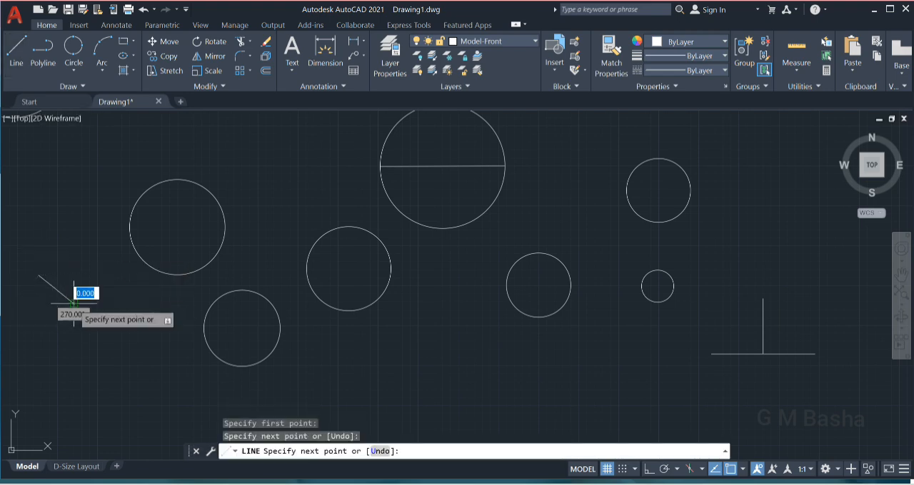
key(Escape)
click(21, 53)
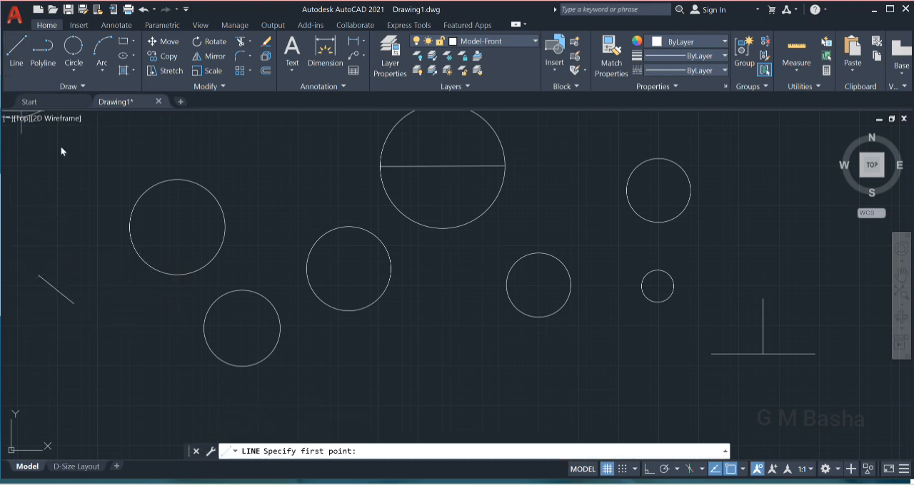
click(73, 303)
click(59, 359)
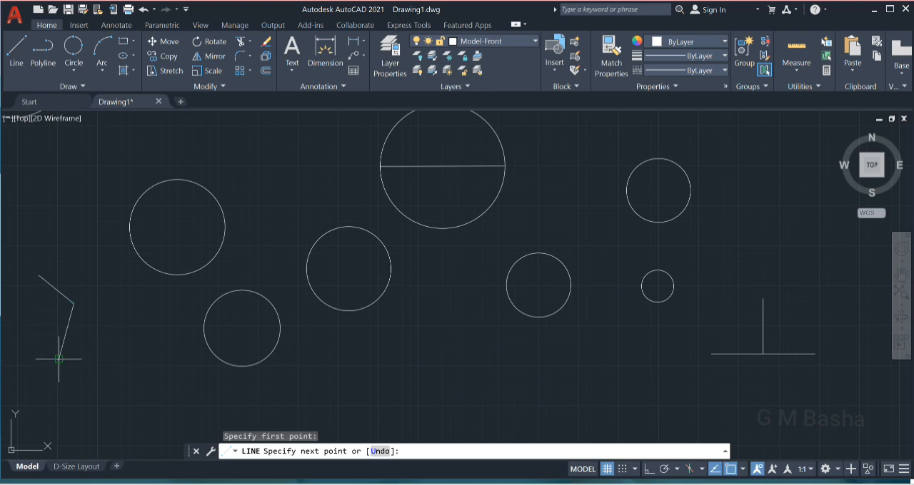
key(Escape)
click(17, 53)
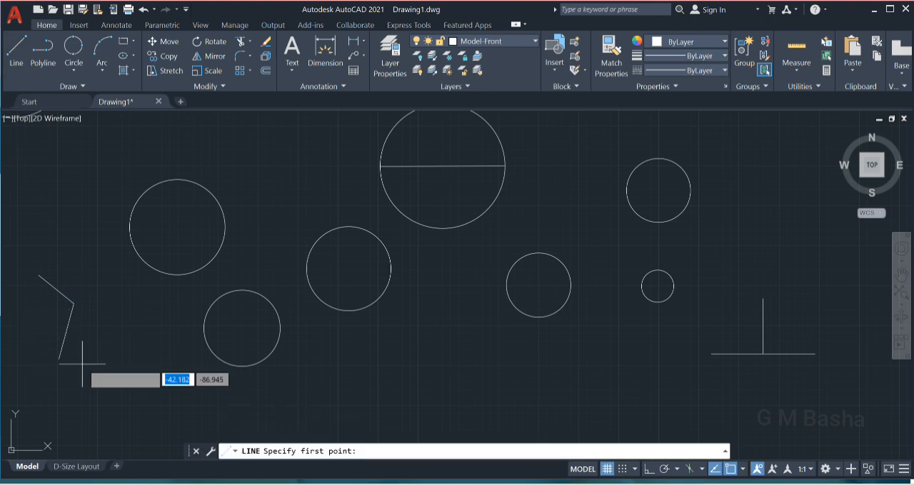
click(73, 304)
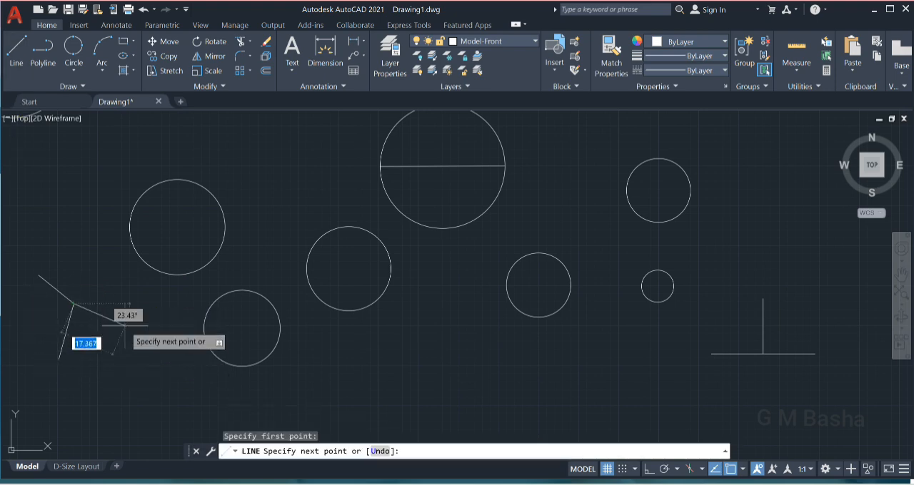
click(124, 325)
key(Escape)
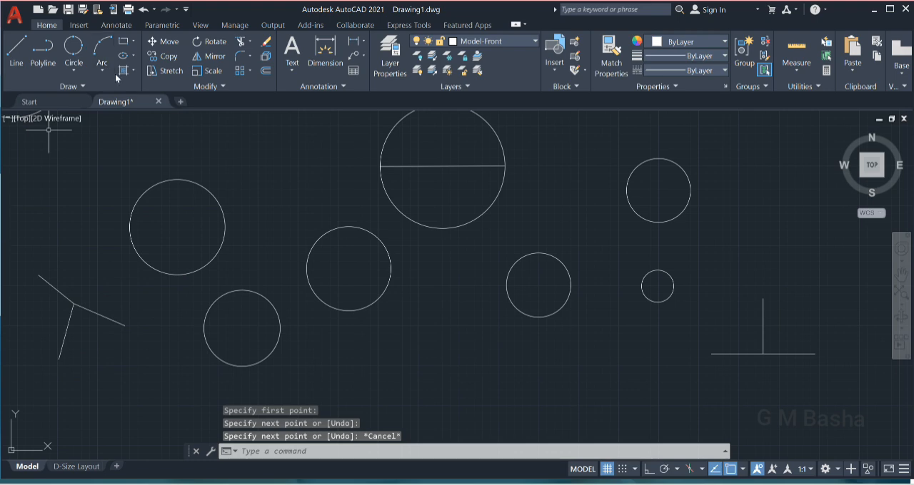
Draw a 3-Point circle through both ends of the horizontal line and the upper end of the vertical line.
click(74, 71)
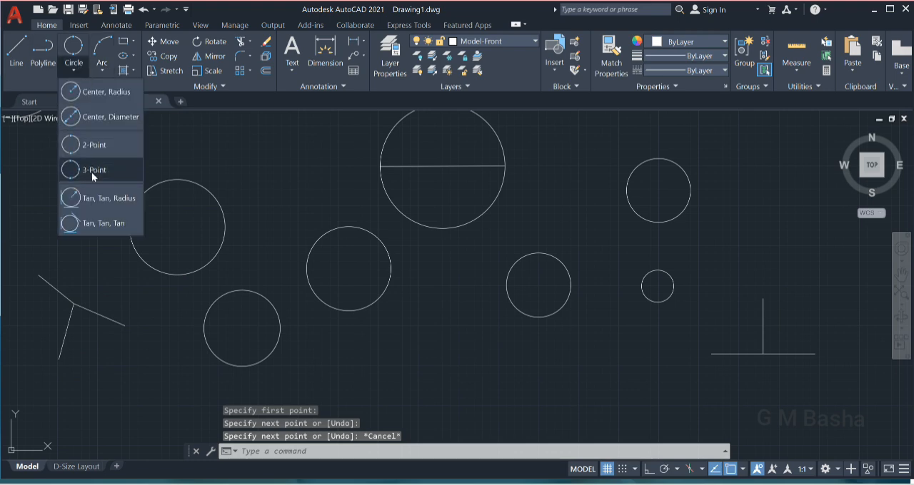
click(91, 170)
click(715, 352)
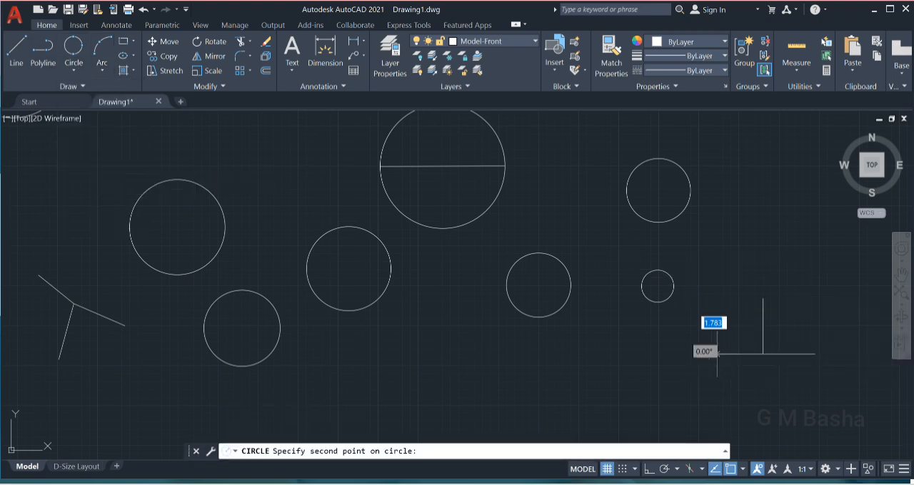
click(762, 299)
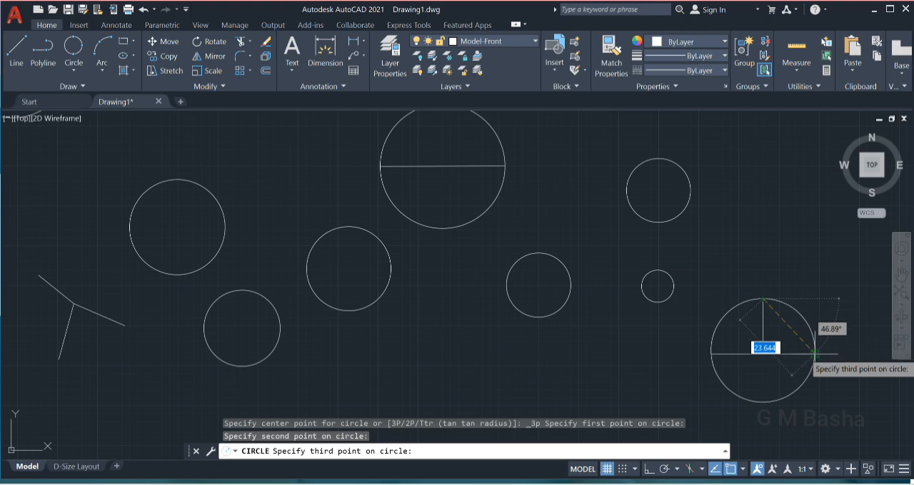
click(814, 353)
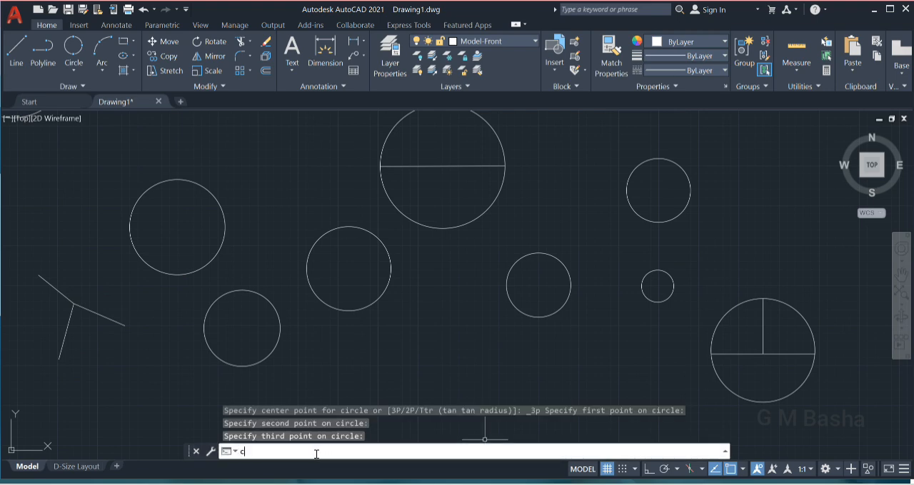
Draw a circle with the 3P option through the free endpoints of the three radiating lines.
key(Return)
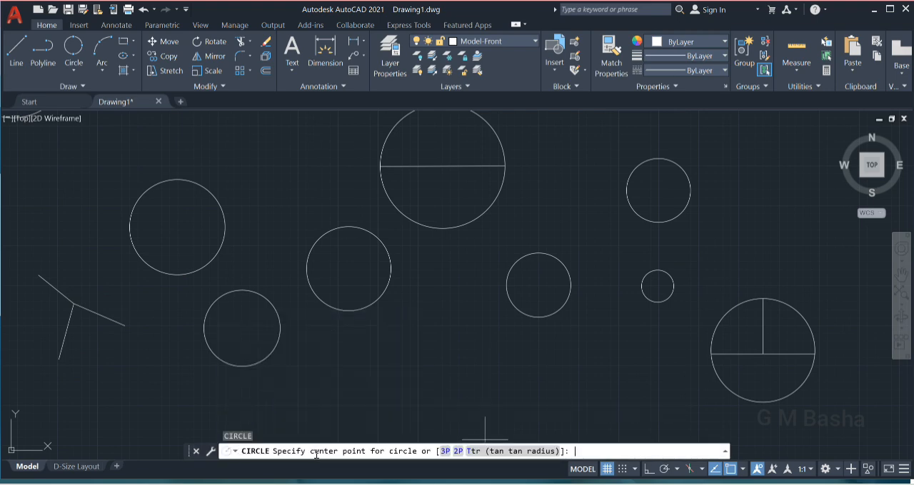
click(444, 452)
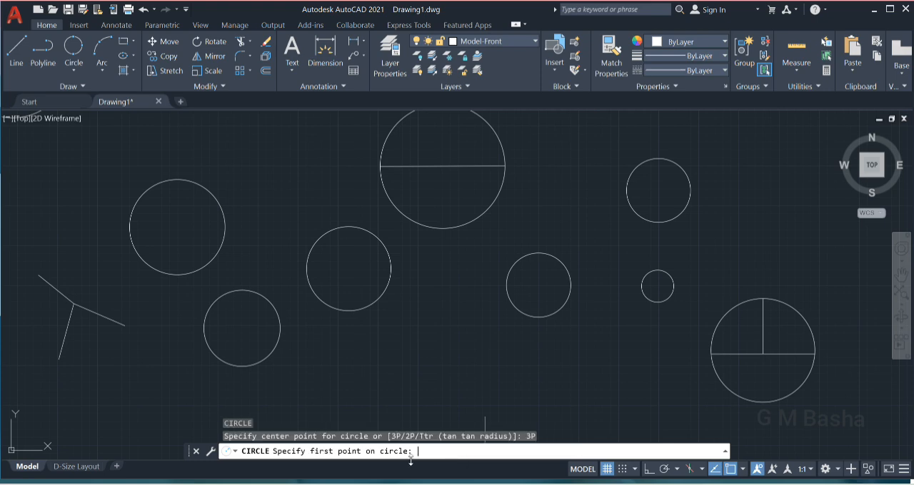
click(59, 359)
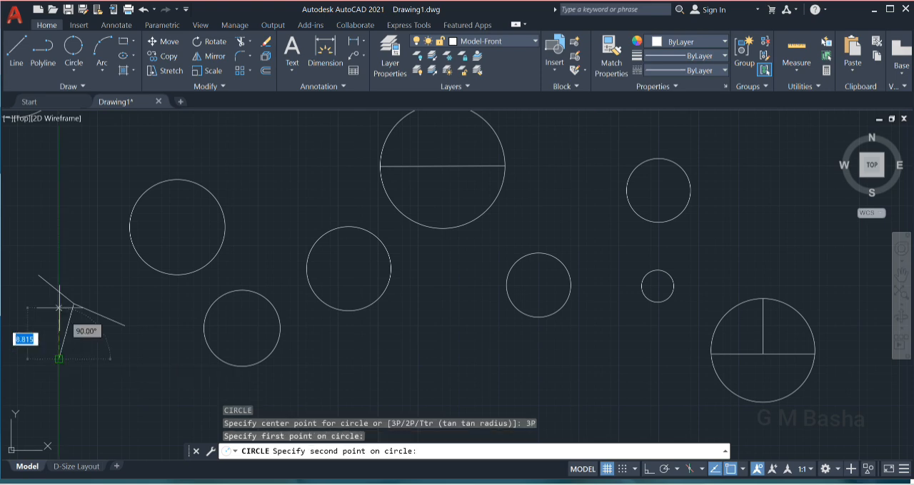
click(38, 276)
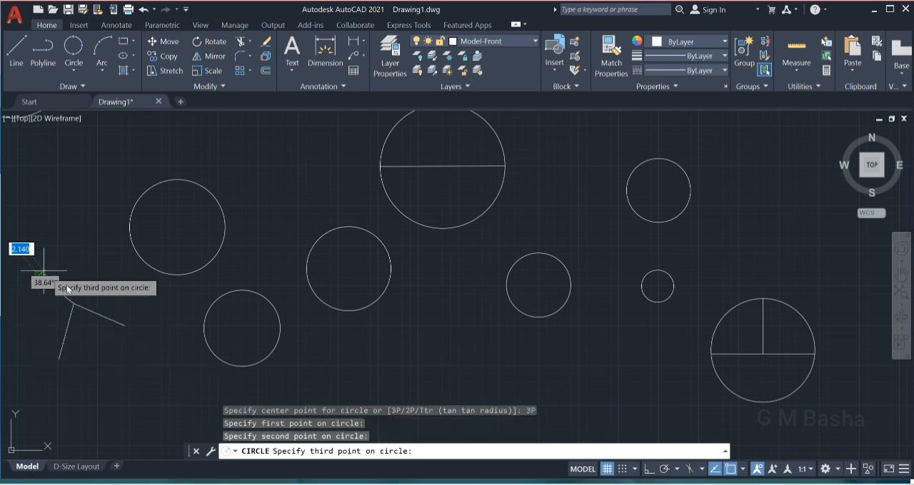
click(125, 326)
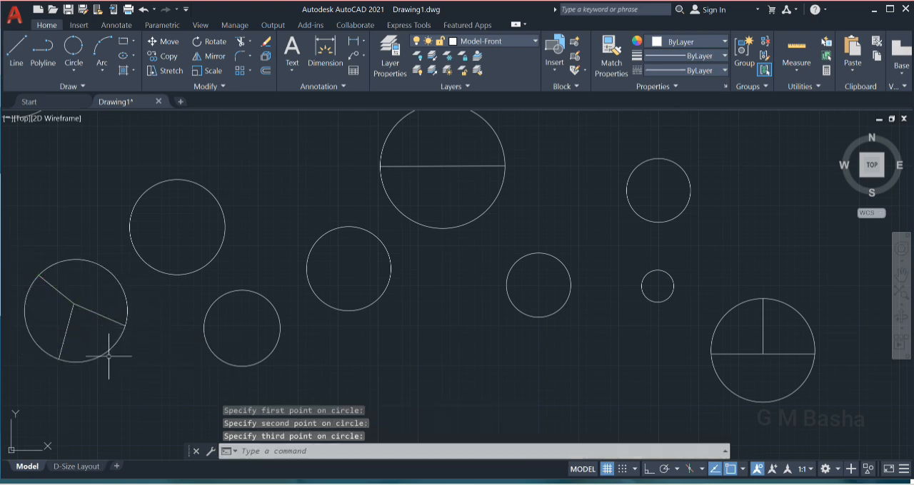
click(67, 329)
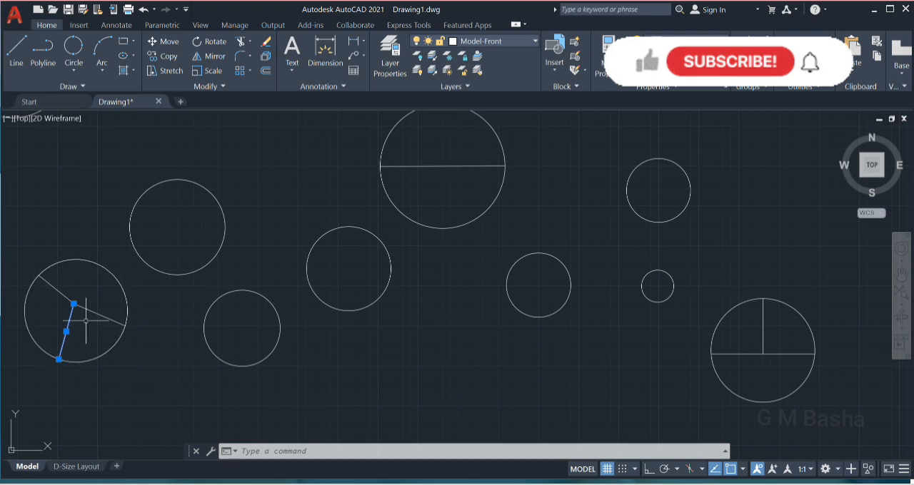
Draw a Tan, Tan, Radius circle of radius 16.064 tangent to the upper-left plain circle and the plain circle to its right.
click(74, 72)
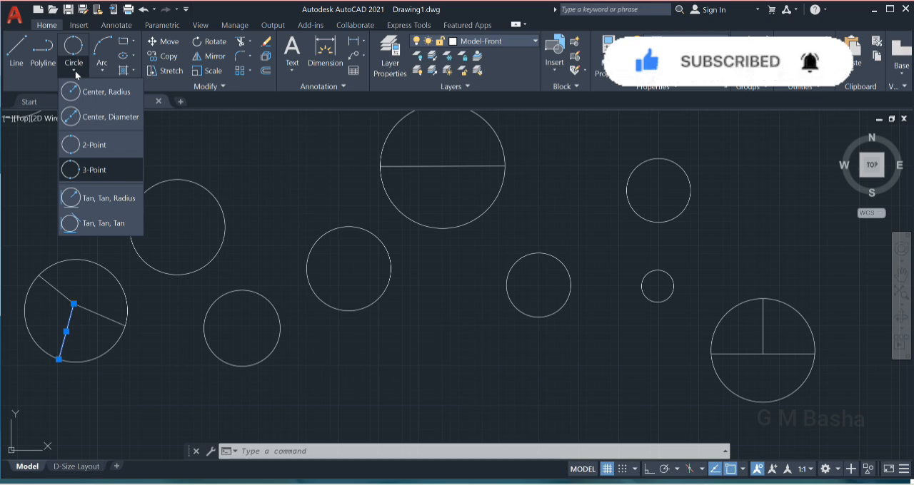
click(86, 201)
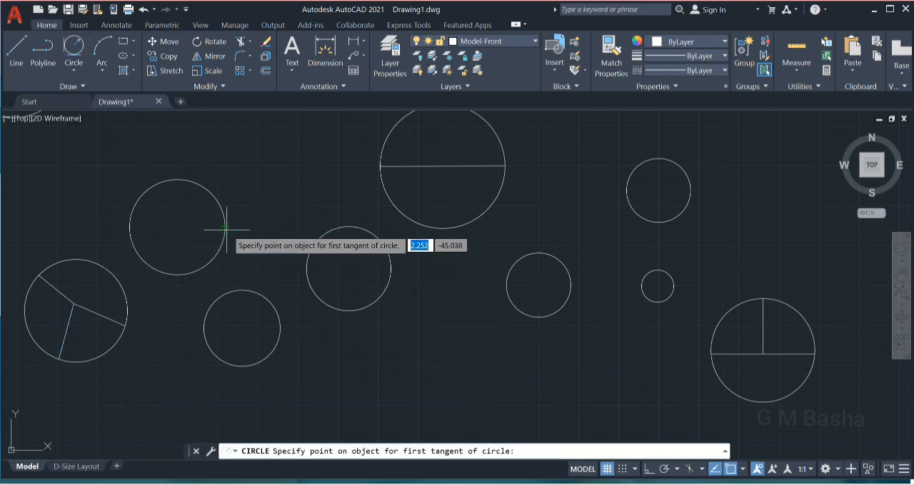
click(231, 230)
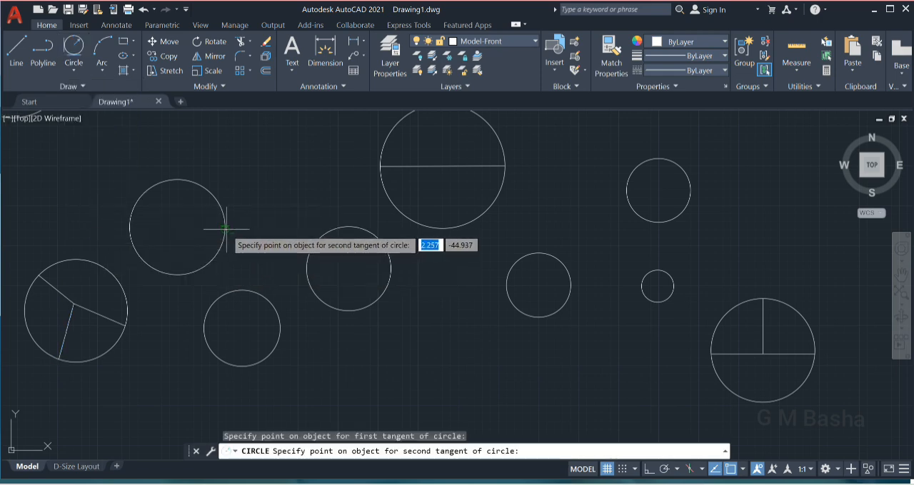
click(310, 249)
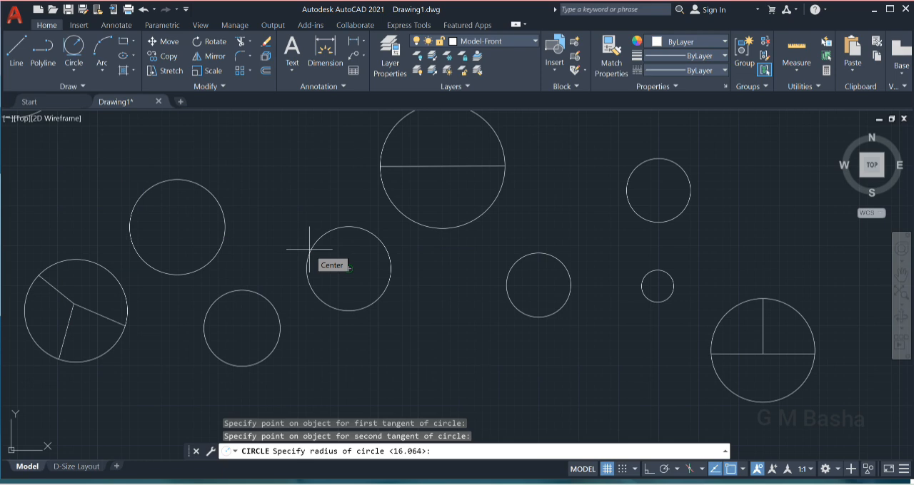
key(Return)
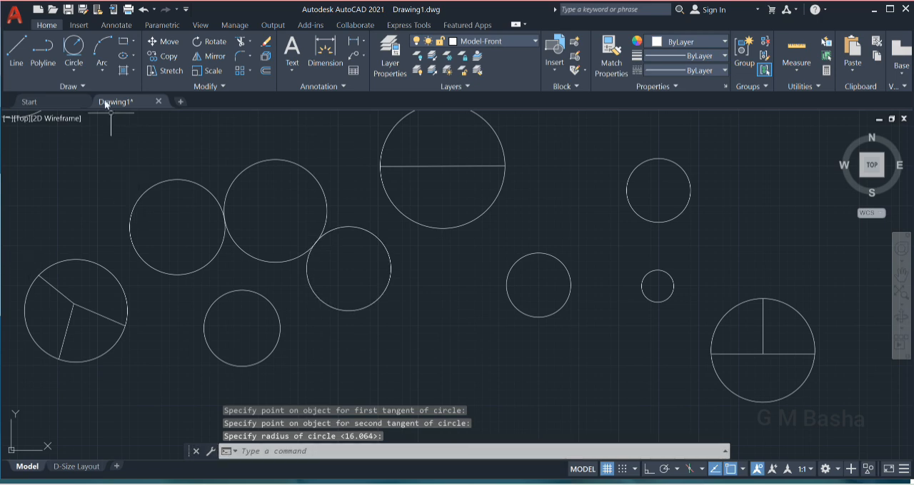
Draw a Tan, Tan, Tan circle touching the large circle with the diameter line and the two plain circles below it on either side.
click(78, 71)
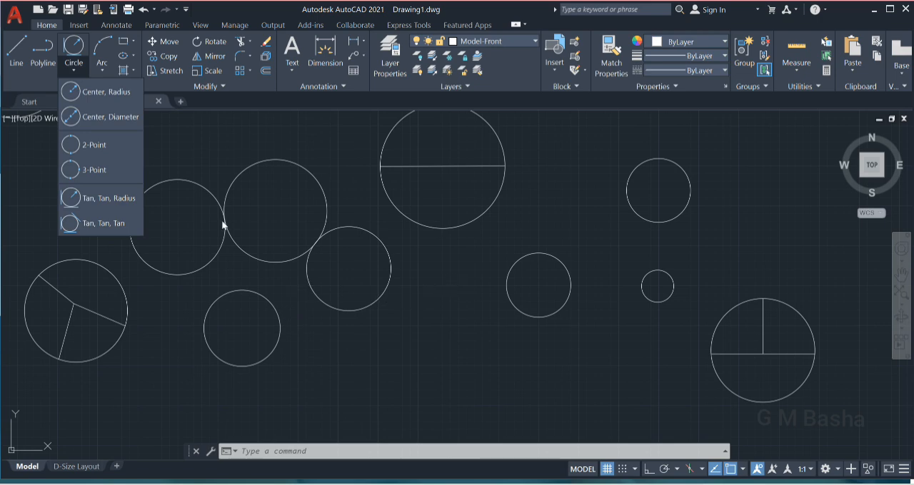
click(120, 224)
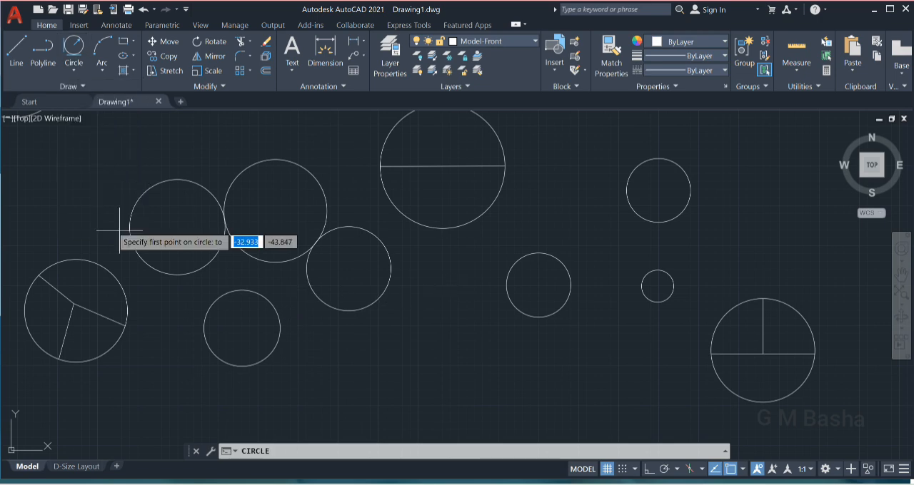
click(389, 289)
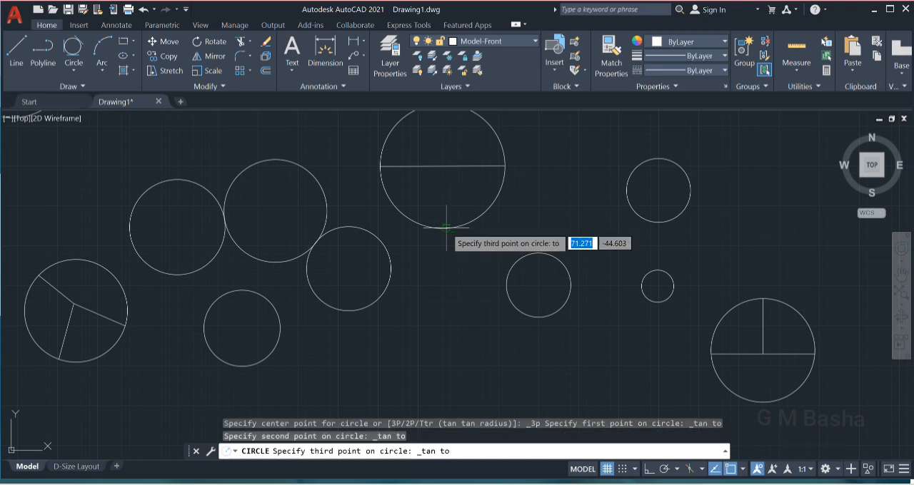
click(504, 283)
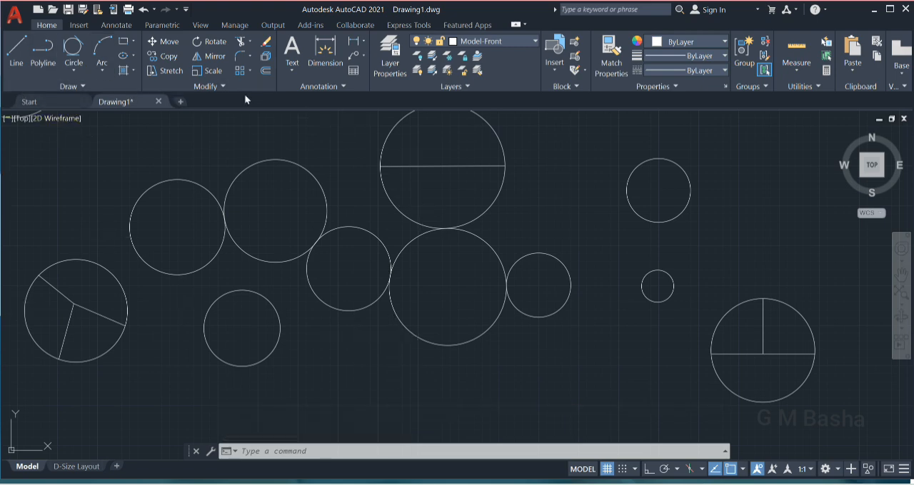
Draw a right triangle about 74 wide and 51 high with lines in the empty area beyond the circle with the T-shaped lines.
click(77, 66)
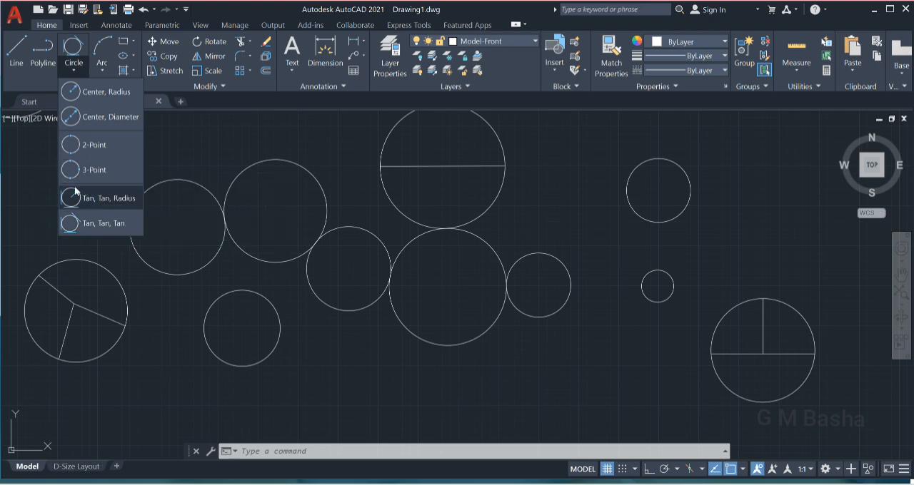
scroll(404, 255, down, 2)
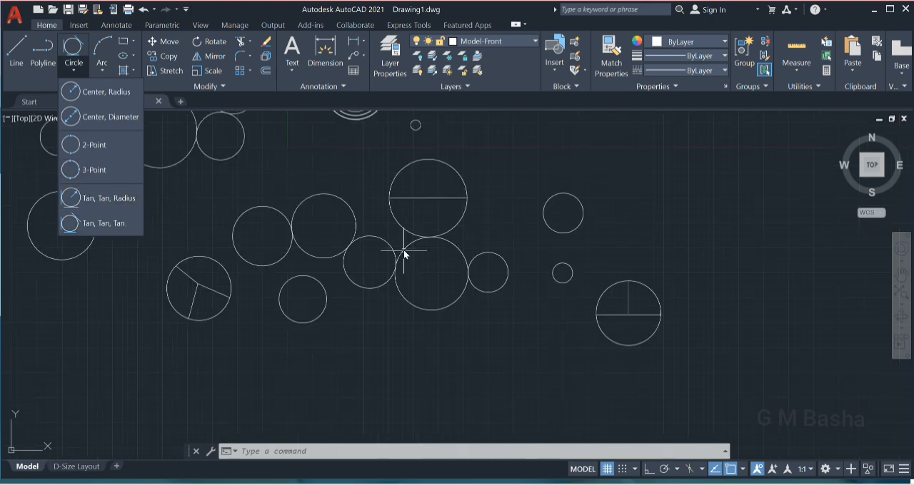
scroll(404, 254, down, 2)
click(22, 46)
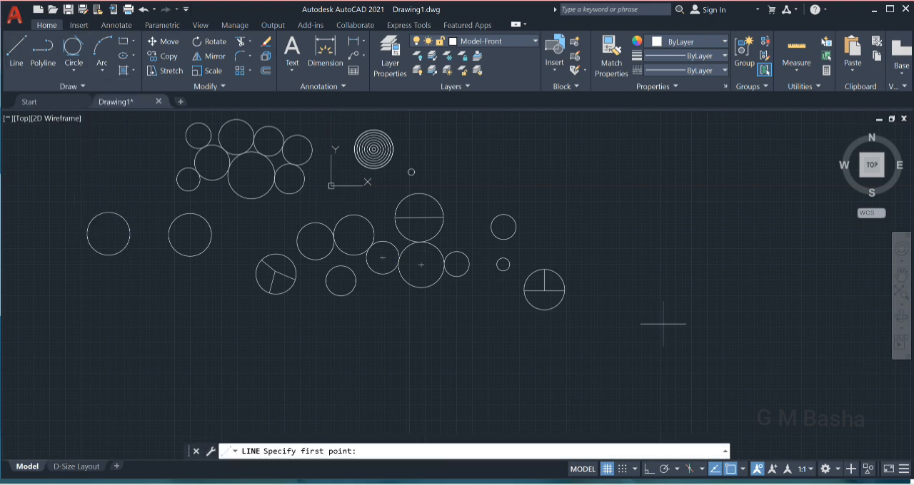
click(658, 320)
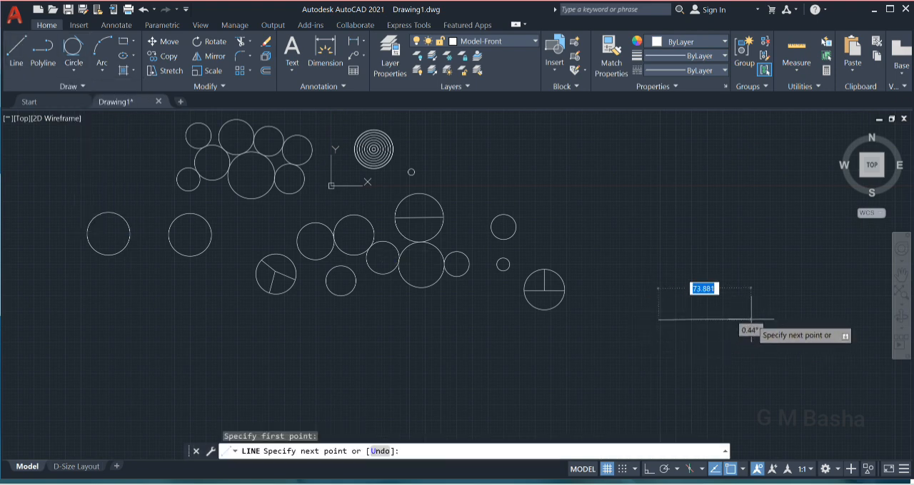
click(751, 320)
click(751, 256)
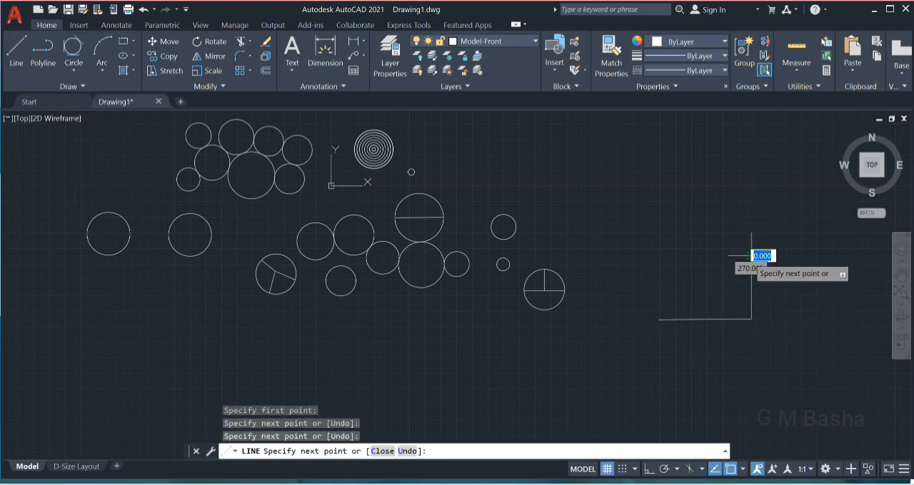
click(658, 320)
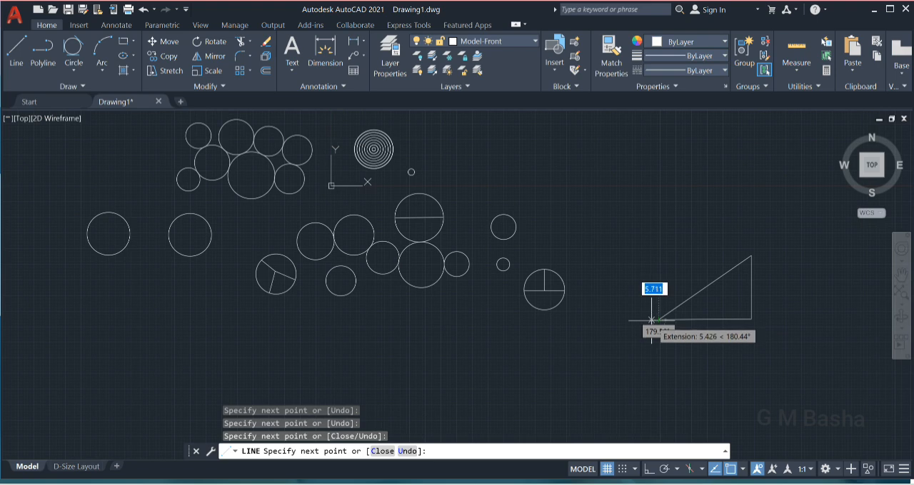
key(Escape)
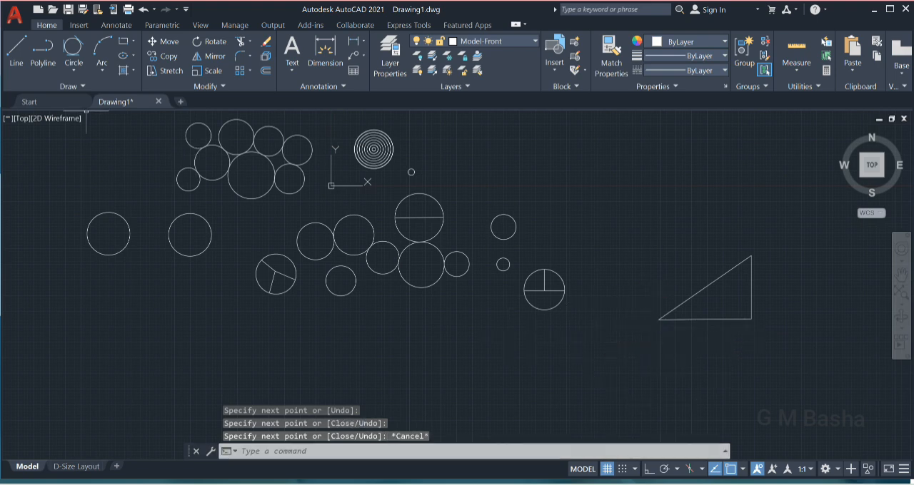
click(74, 70)
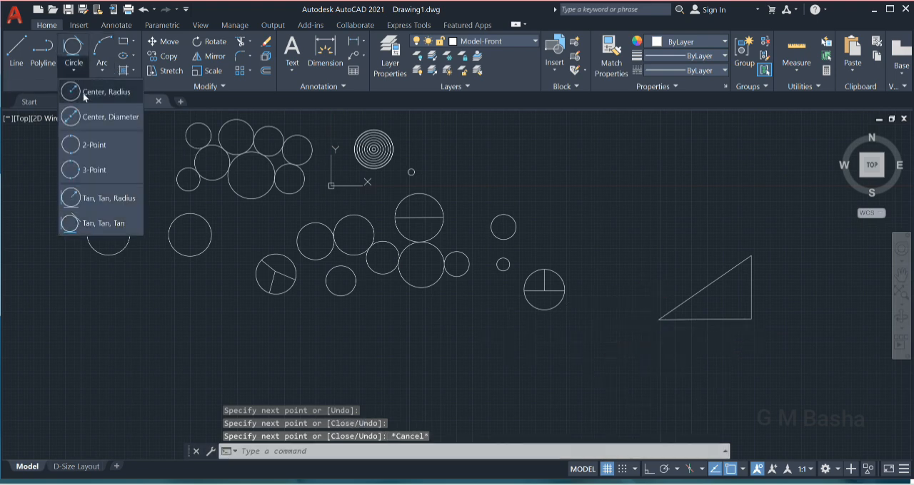
click(95, 170)
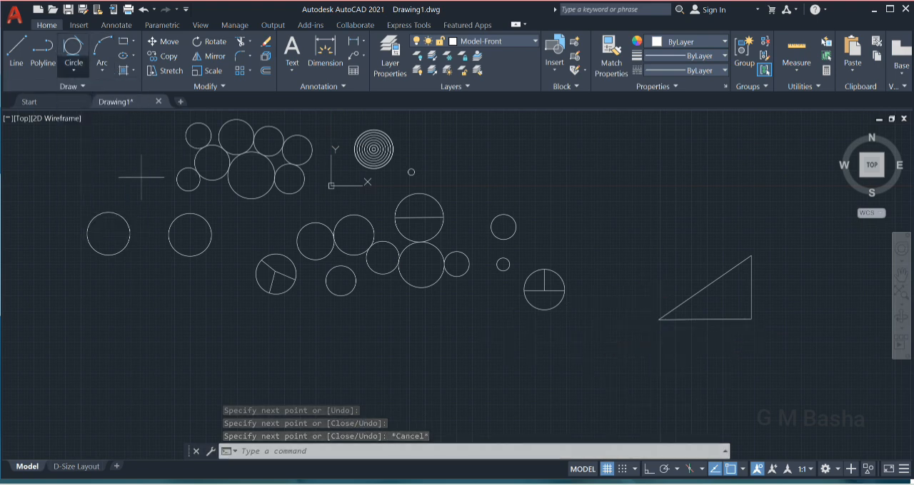
click(702, 305)
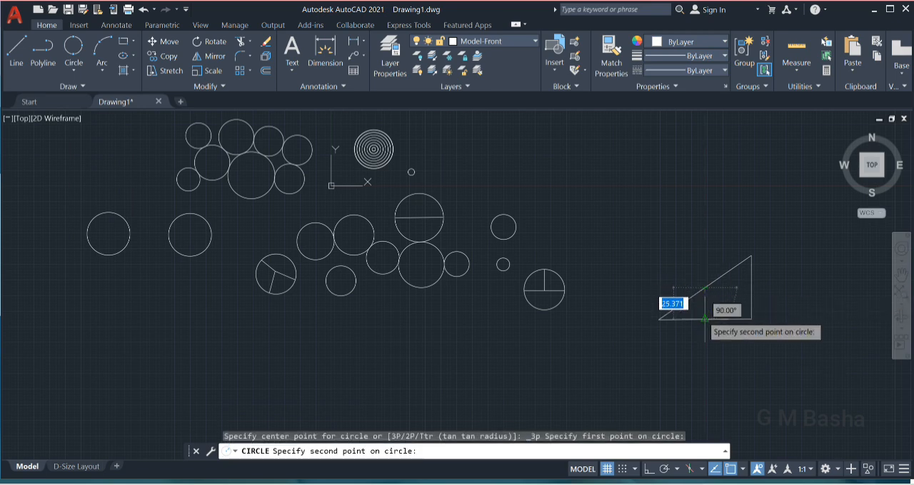
click(704, 319)
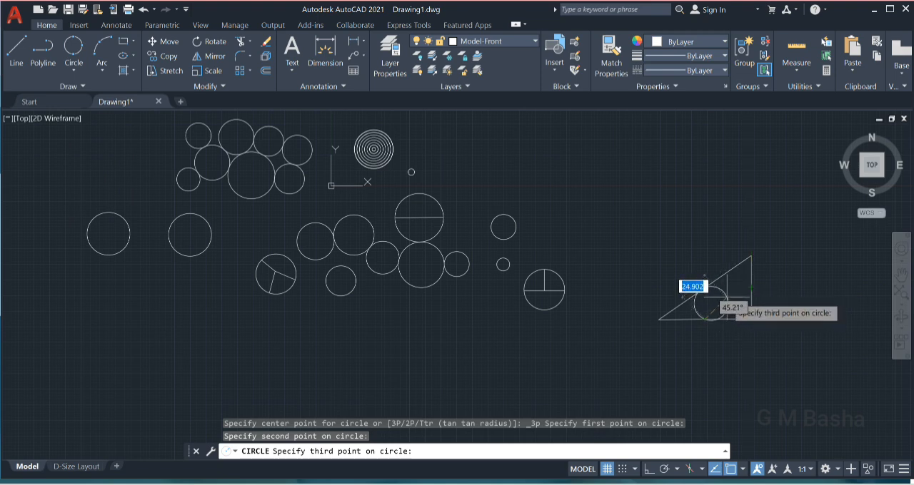
key(Escape)
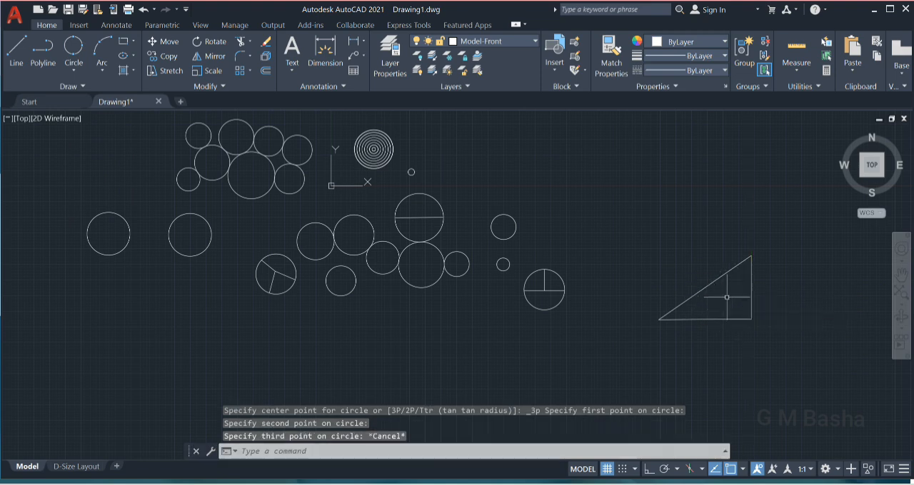
Draw a Tan, Tan, Tan circle inside the triangle, touching its sloping side, base and vertical side.
click(73, 67)
click(83, 218)
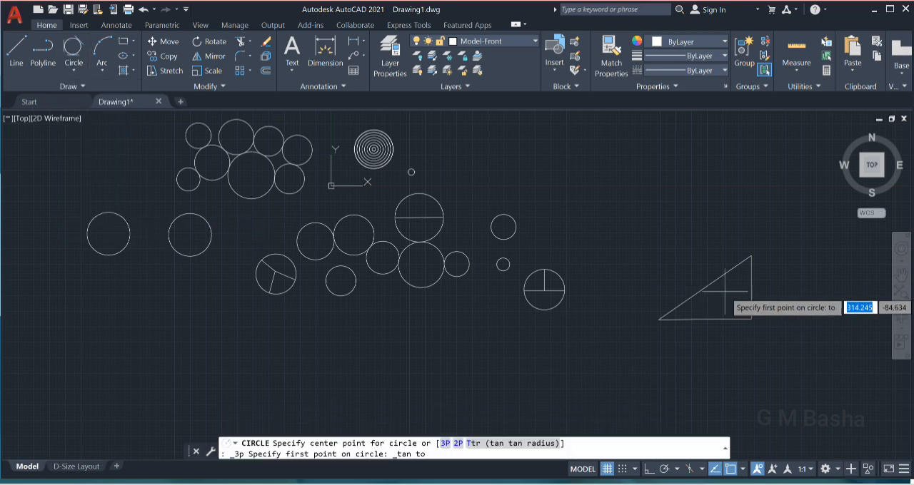
click(703, 288)
click(708, 319)
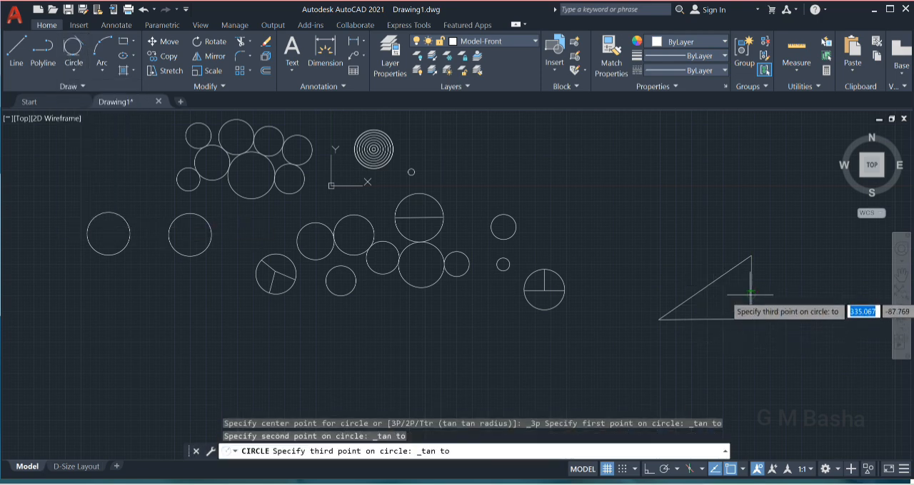
click(750, 291)
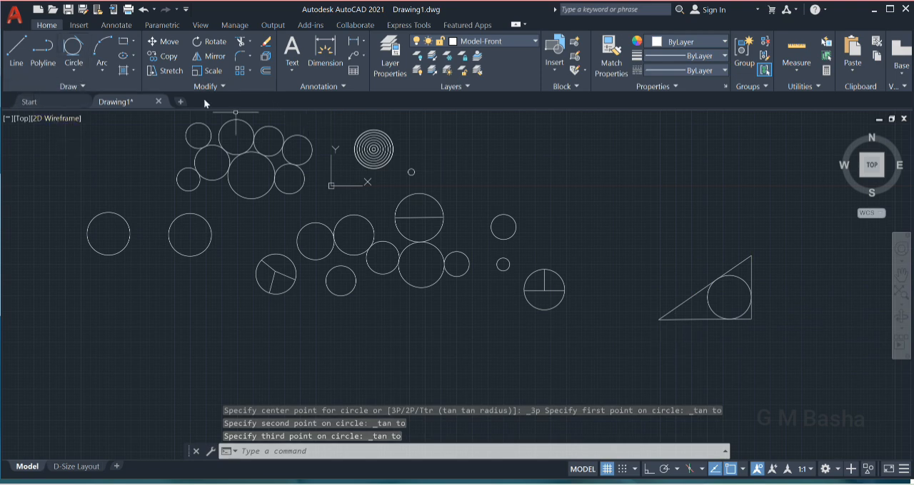
Draw a 3-Point circle around the triangle through its three corners.
click(74, 67)
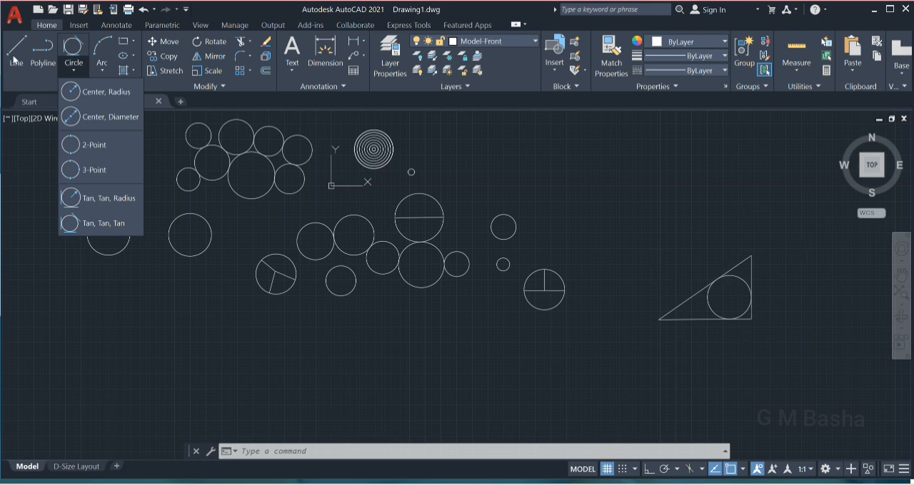
click(100, 169)
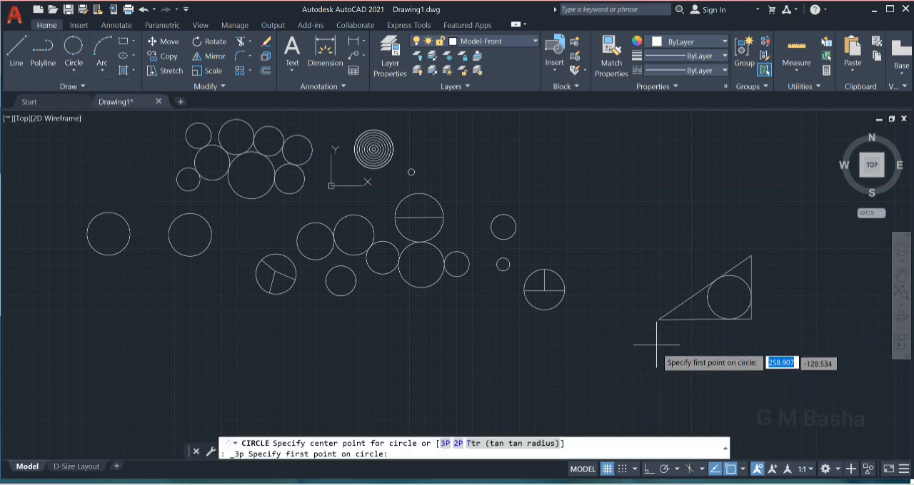
click(658, 320)
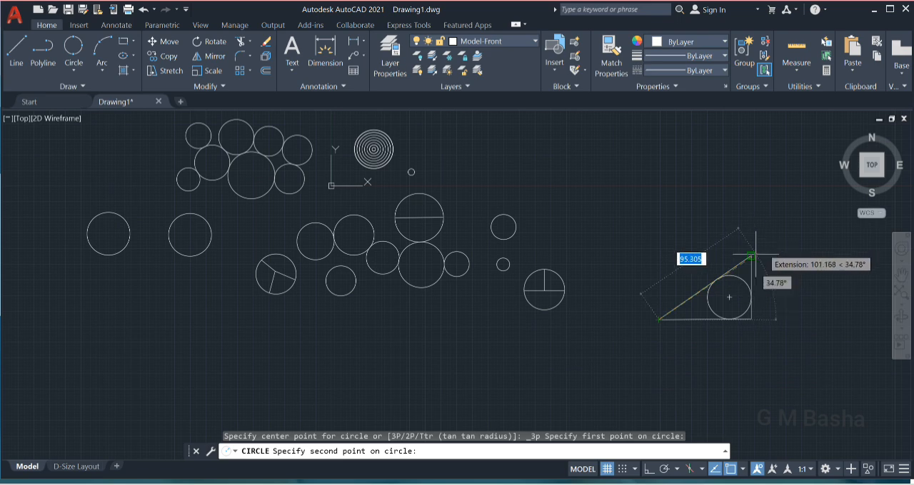
click(751, 256)
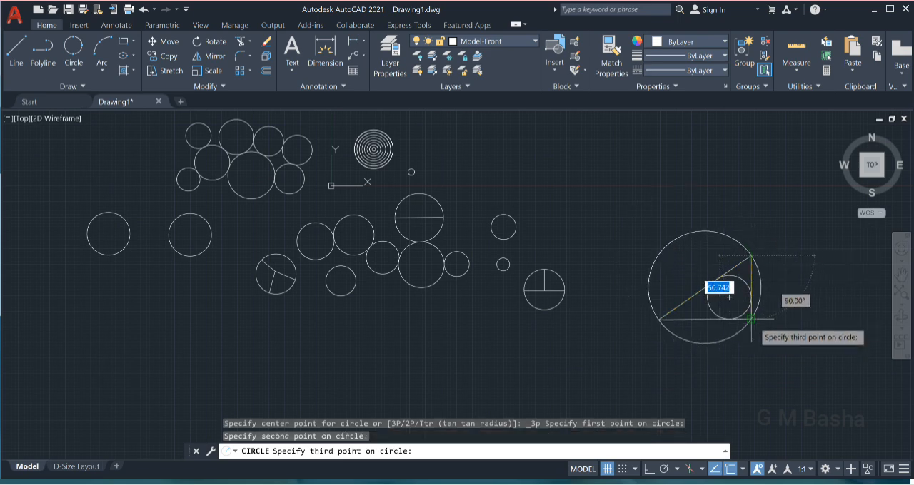
click(751, 319)
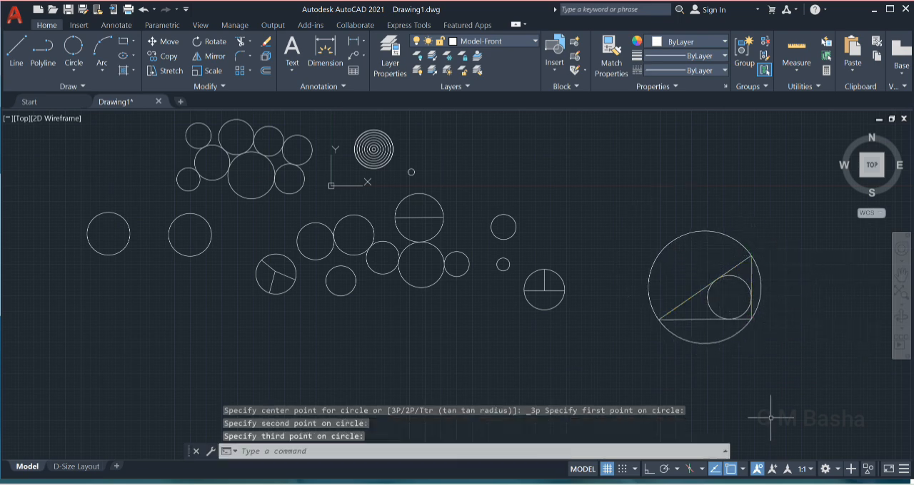
Erase the triangle with its two circles and draw a larger right triangle with a base about 115 long in the same area.
click(74, 70)
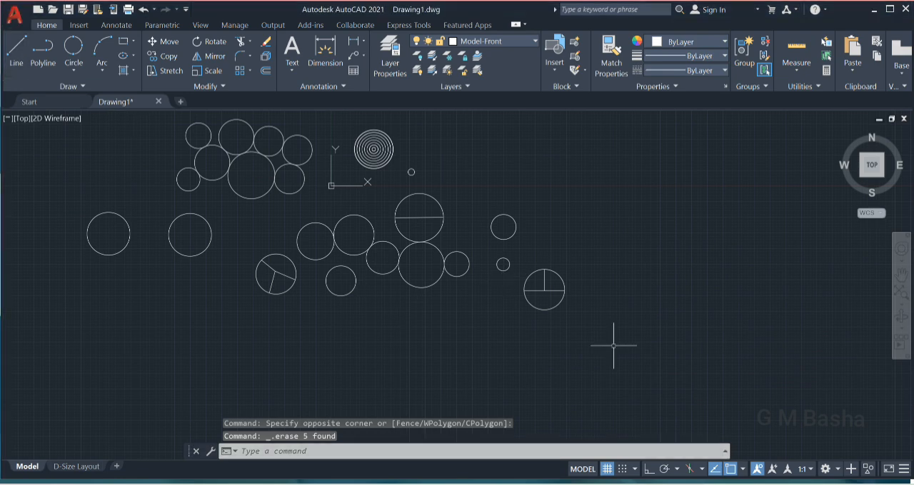
click(15, 52)
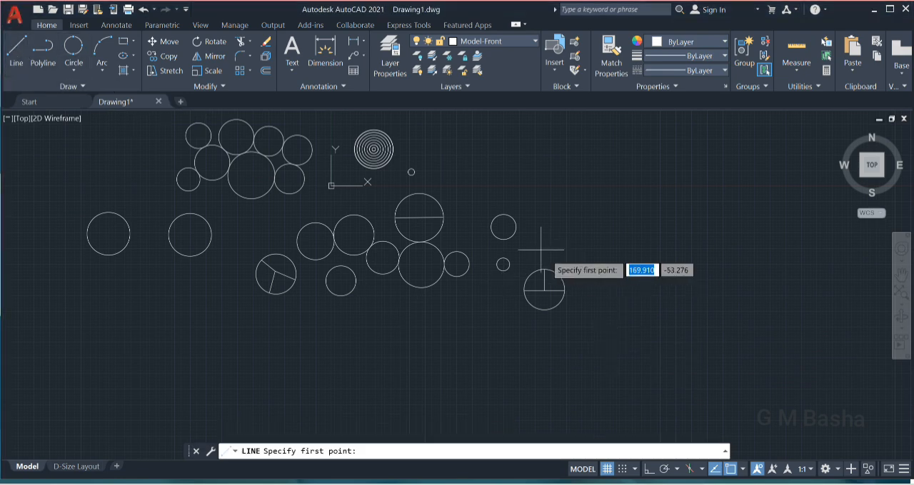
click(691, 348)
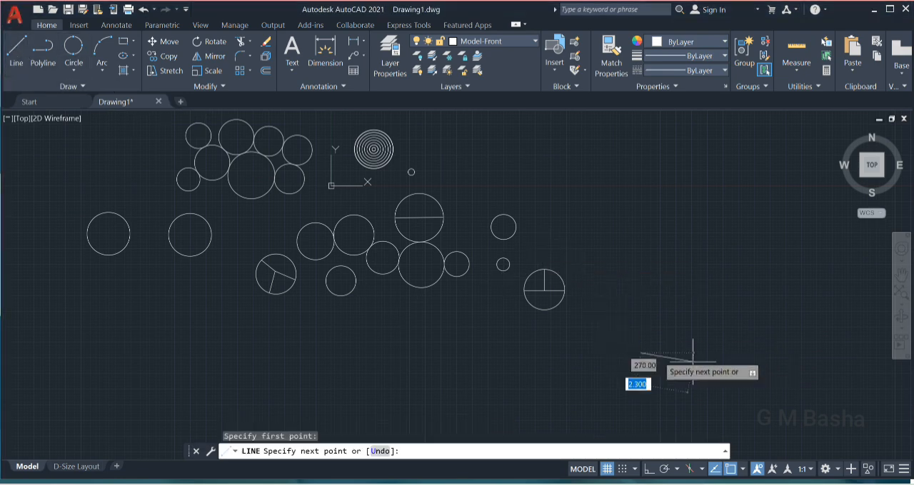
click(785, 354)
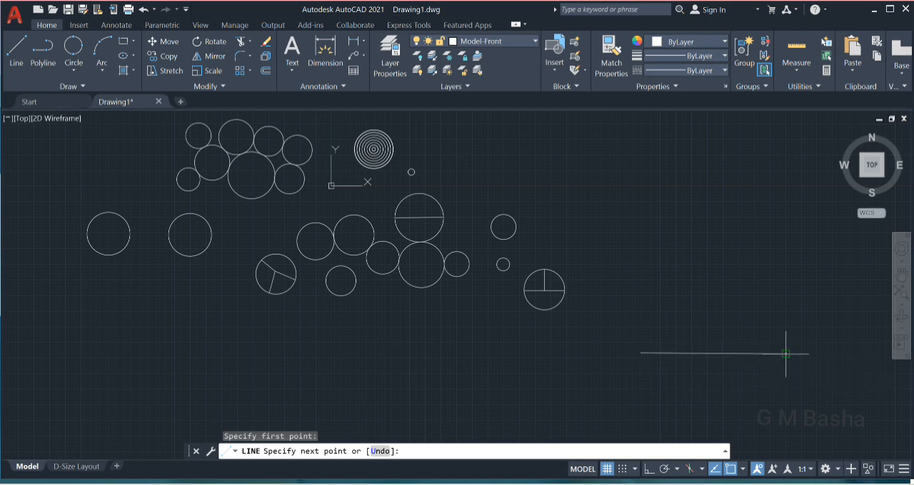
click(785, 240)
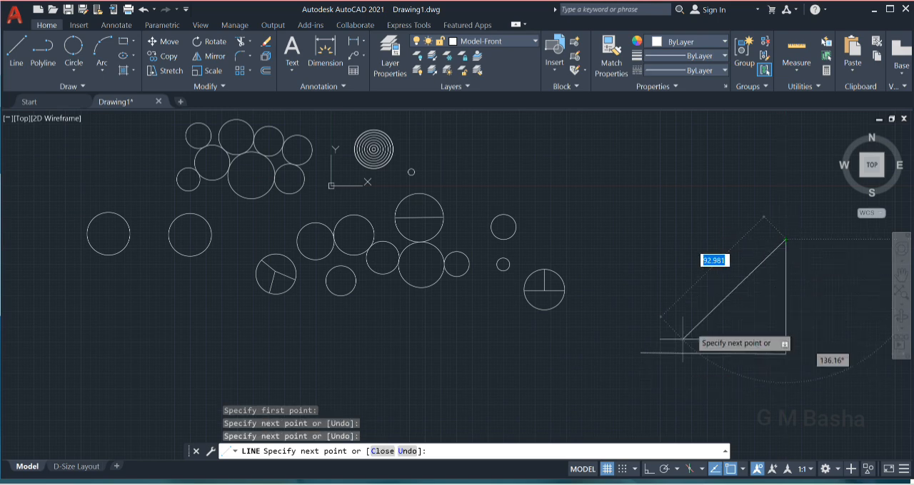
click(641, 353)
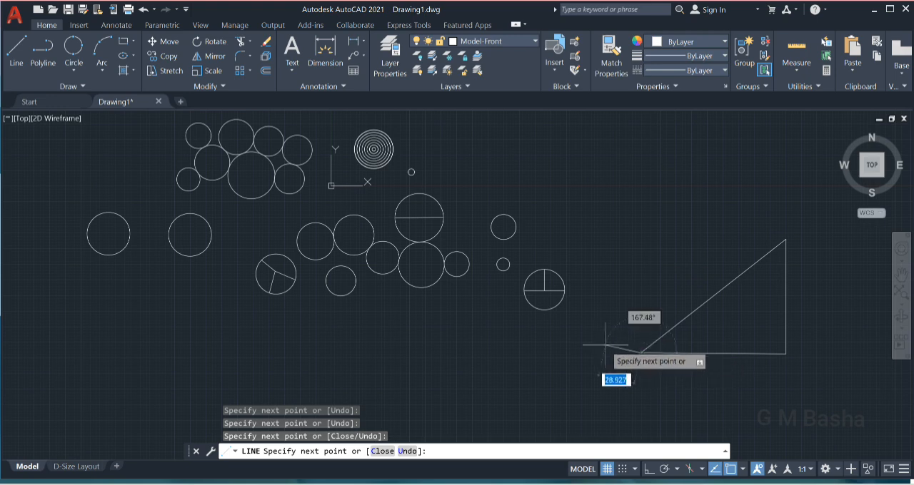
key(Escape)
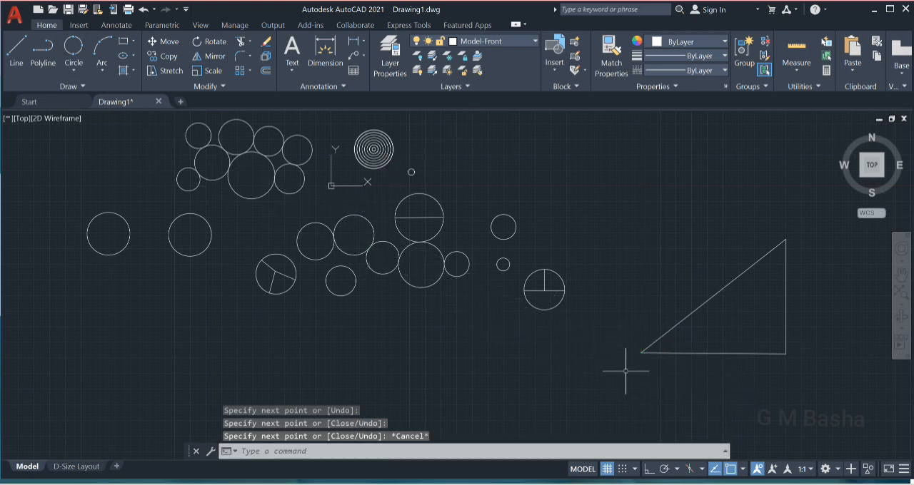
Draw a 3-Point circle through the three corners of the larger right triangle.
click(76, 69)
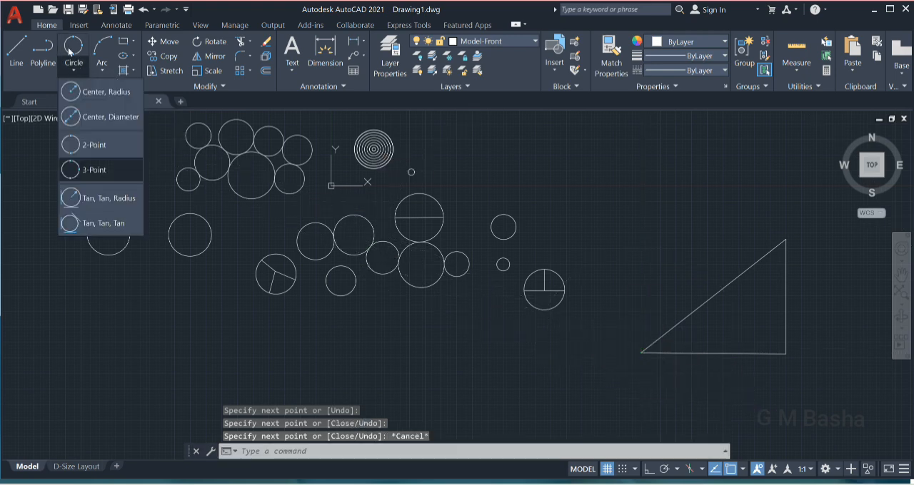
click(89, 169)
click(75, 70)
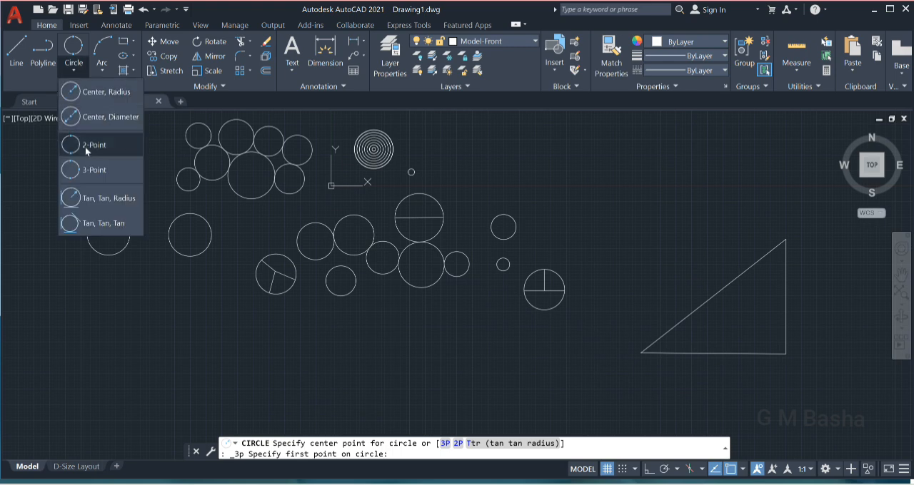
click(92, 168)
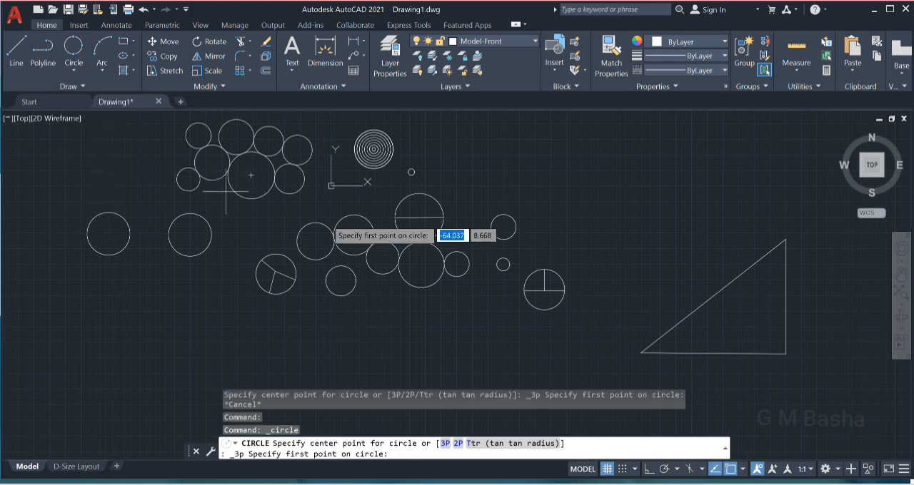
click(641, 352)
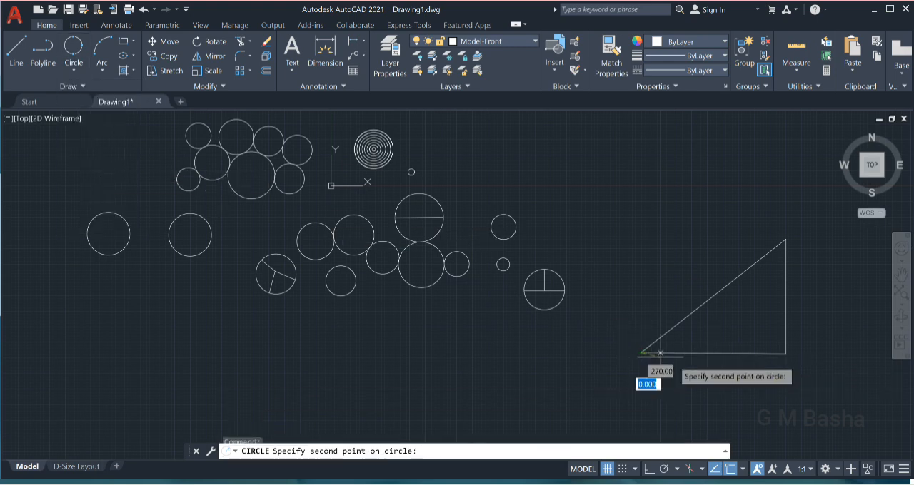
click(785, 354)
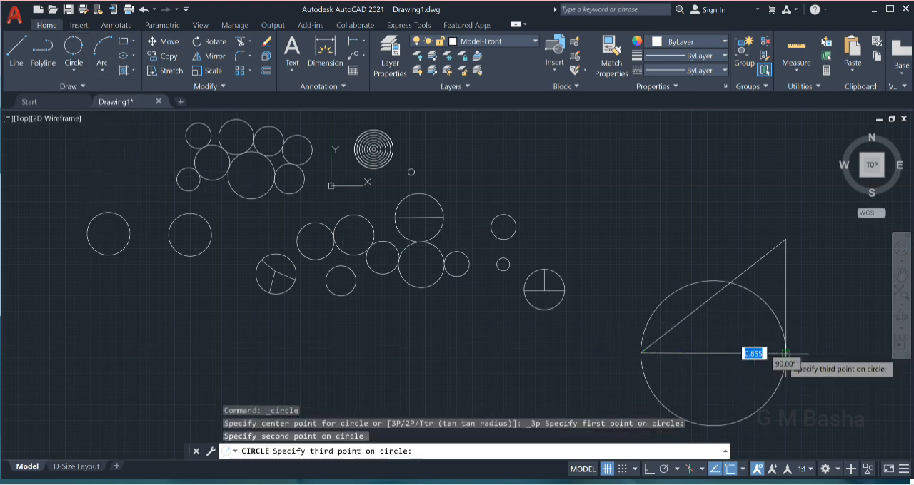
click(785, 240)
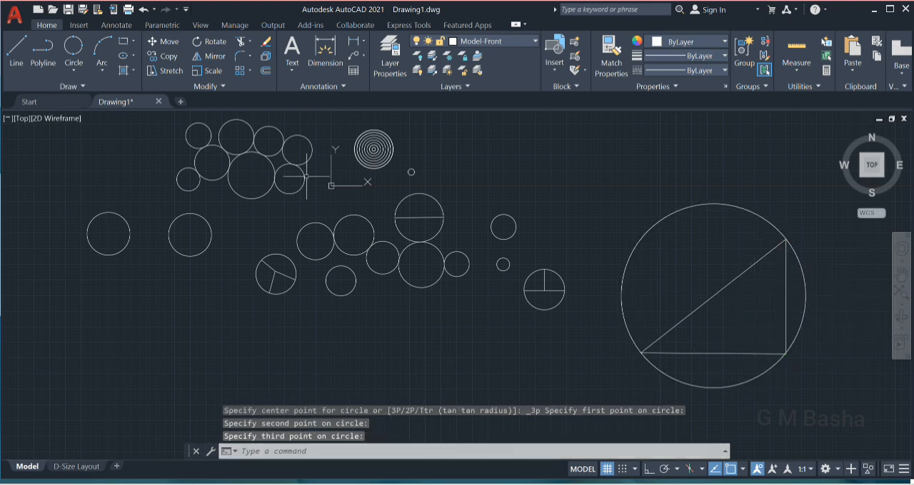
Draw a Tan, Tan, Tan circle inside the larger right triangle, touching its sloping side, base and vertical side.
click(69, 73)
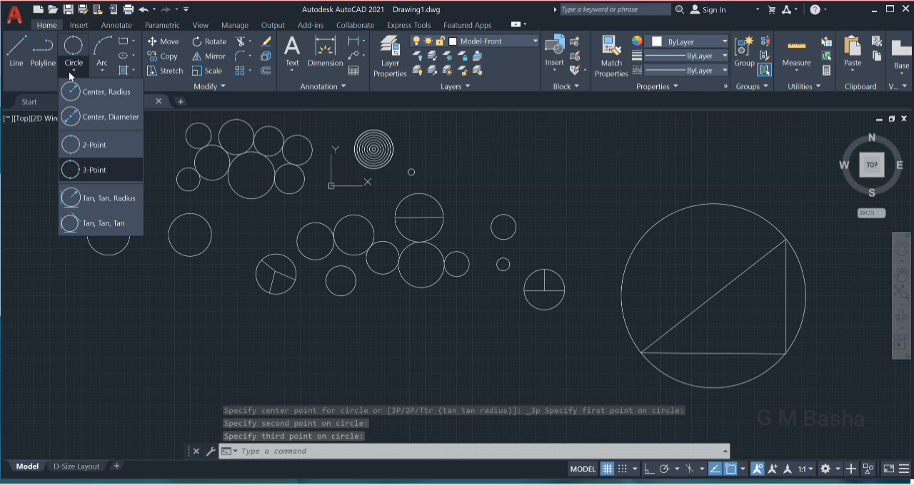
click(95, 223)
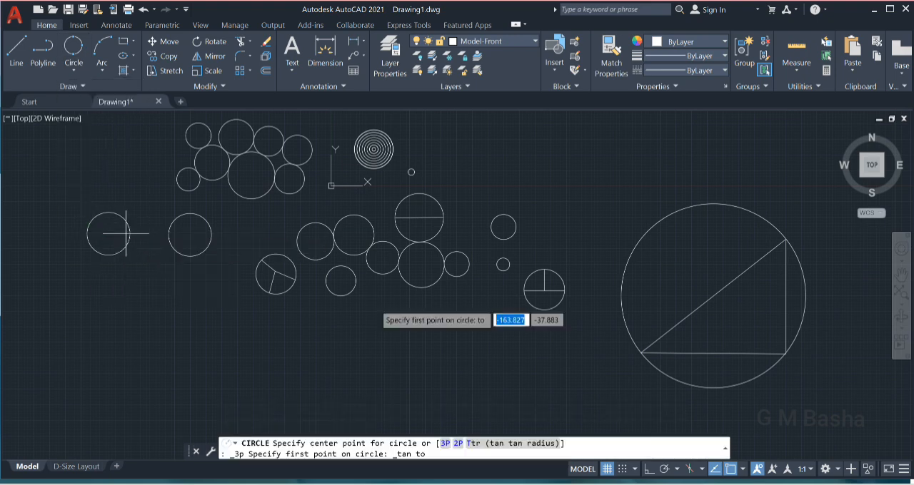
click(718, 292)
click(706, 352)
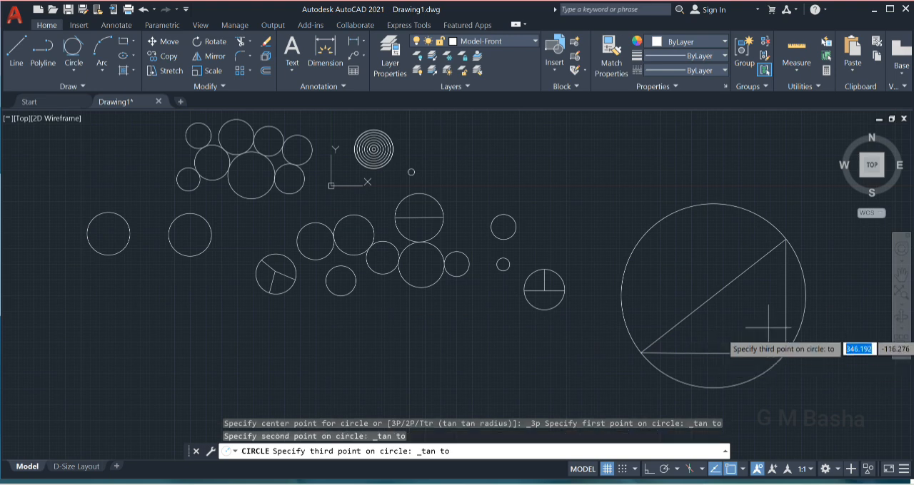
click(786, 308)
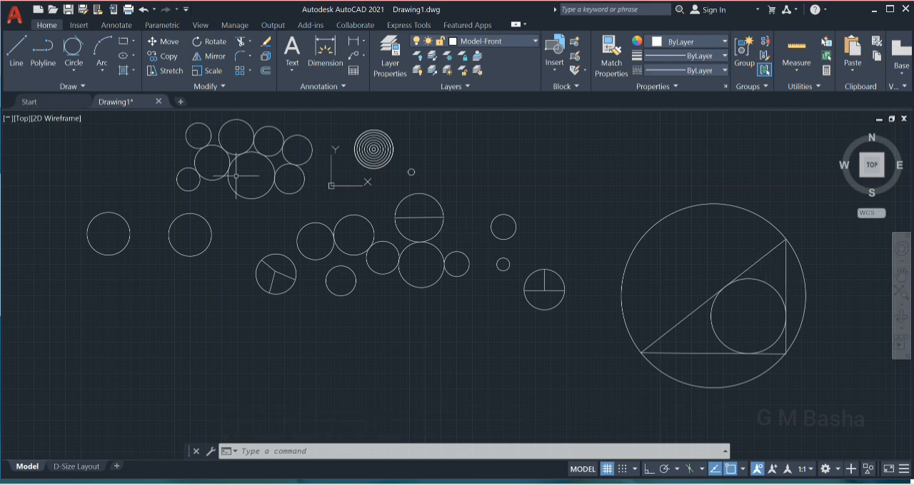
Draw a 2-Point circle whose diameter spans the two ends of the triangle's sloping side.
click(82, 71)
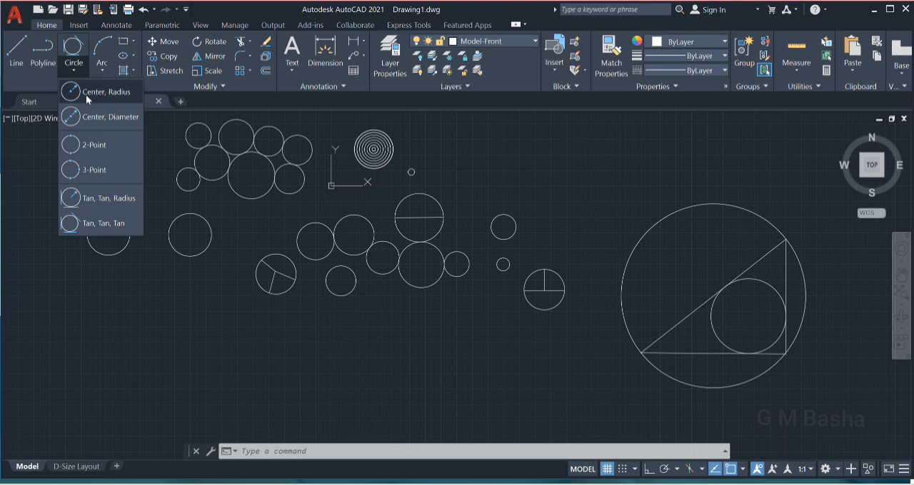
click(87, 145)
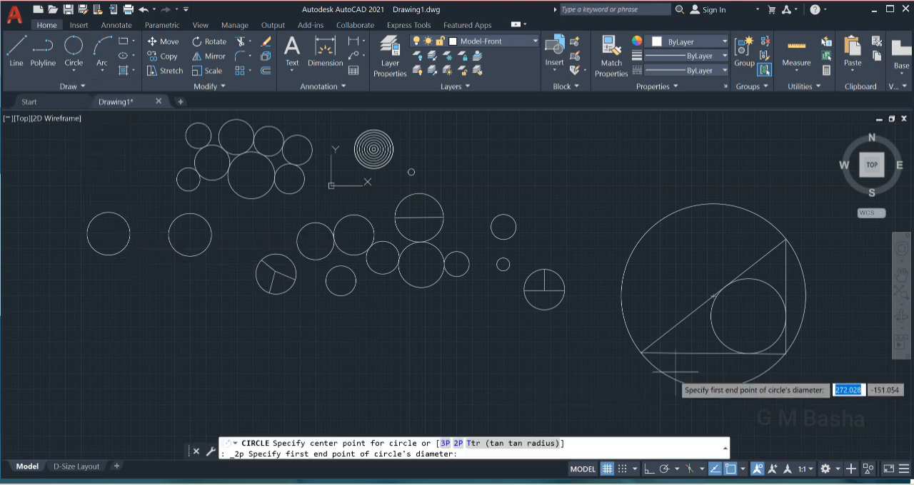
click(640, 352)
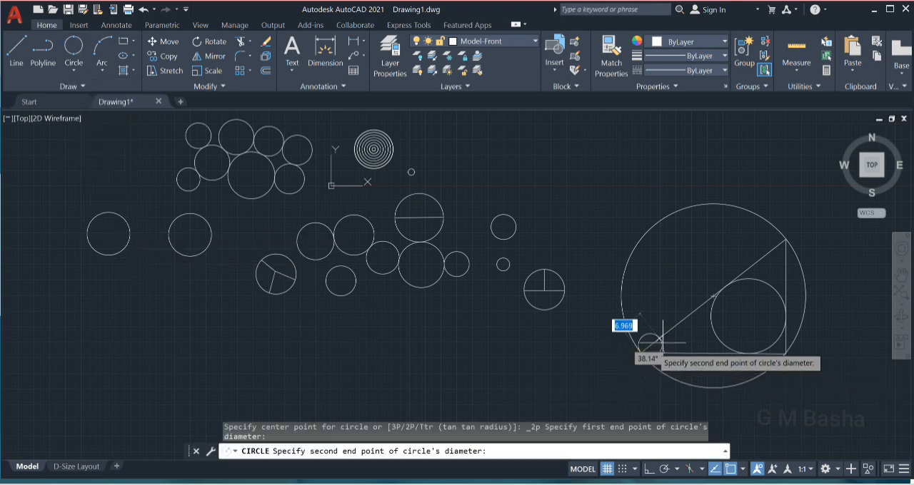
click(785, 240)
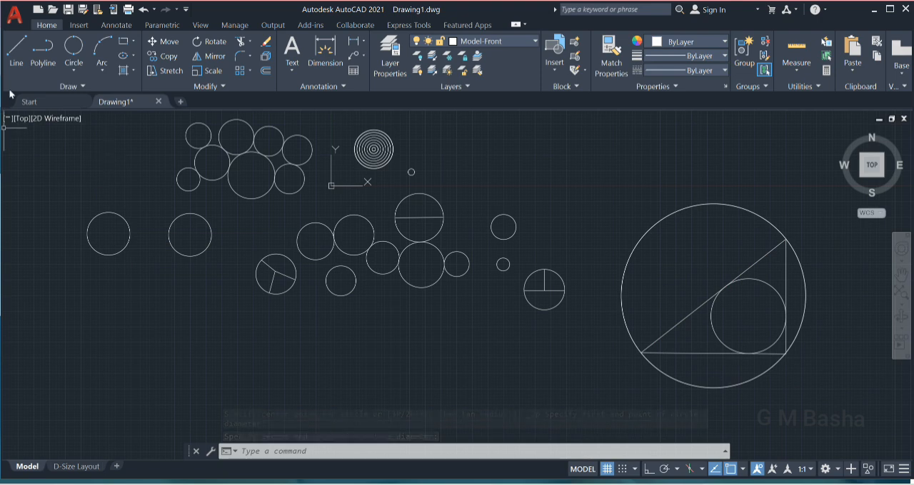
Draw a Tan, Tan, Radius circle touching the two separate circles at the far left of the drawing, with radius 73.623.
click(75, 64)
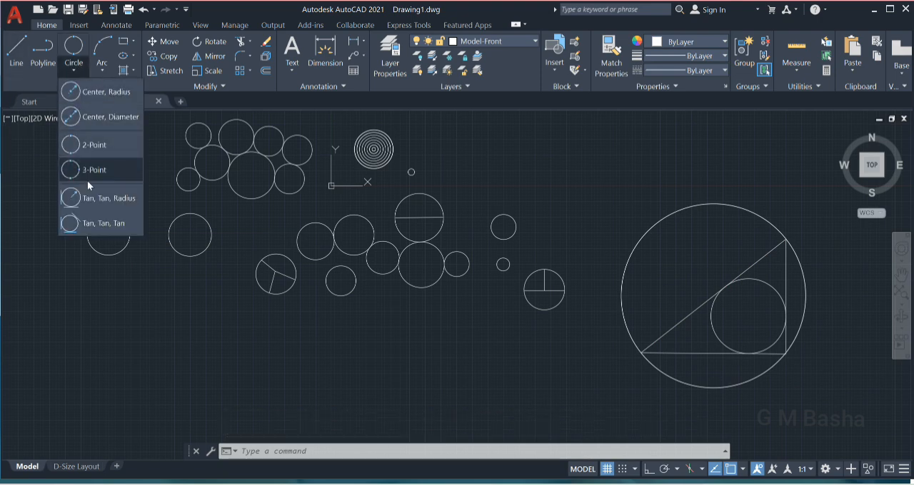
click(93, 197)
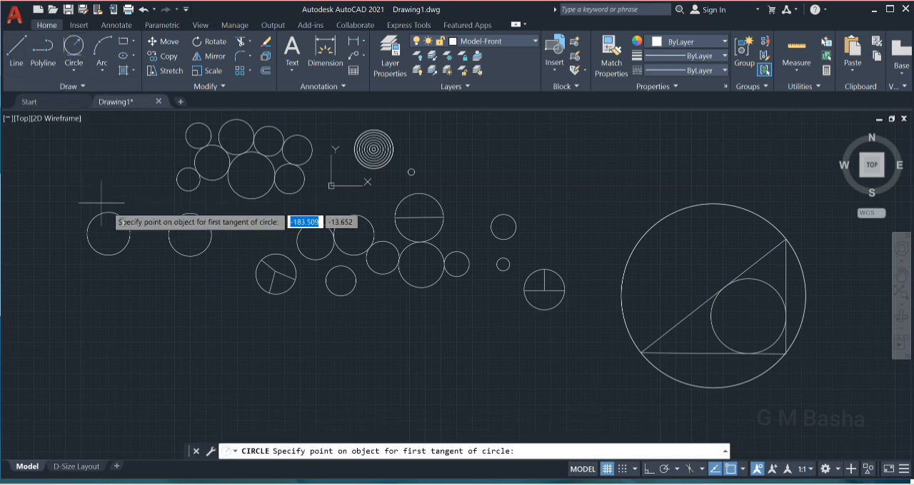
click(129, 238)
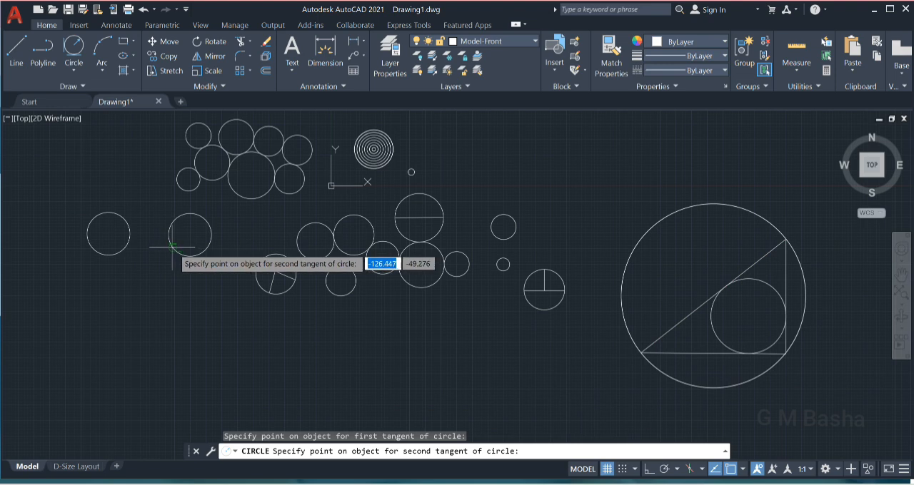
click(177, 251)
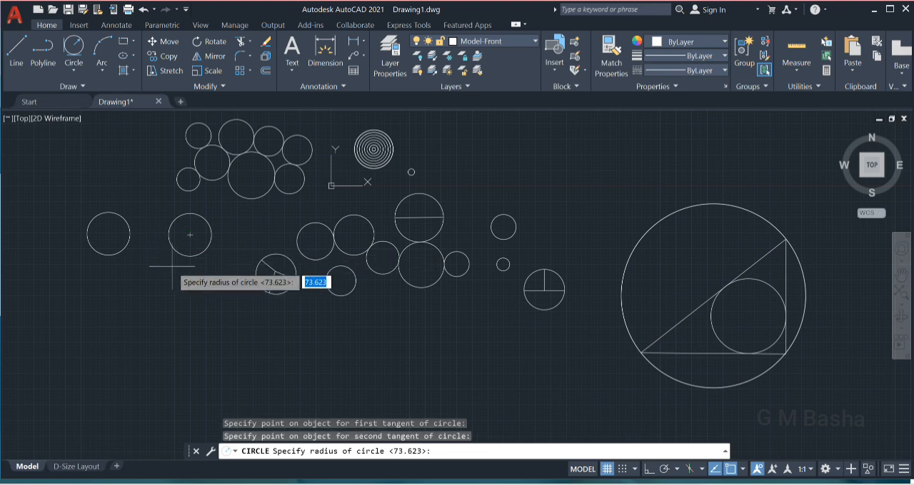
key(Return)
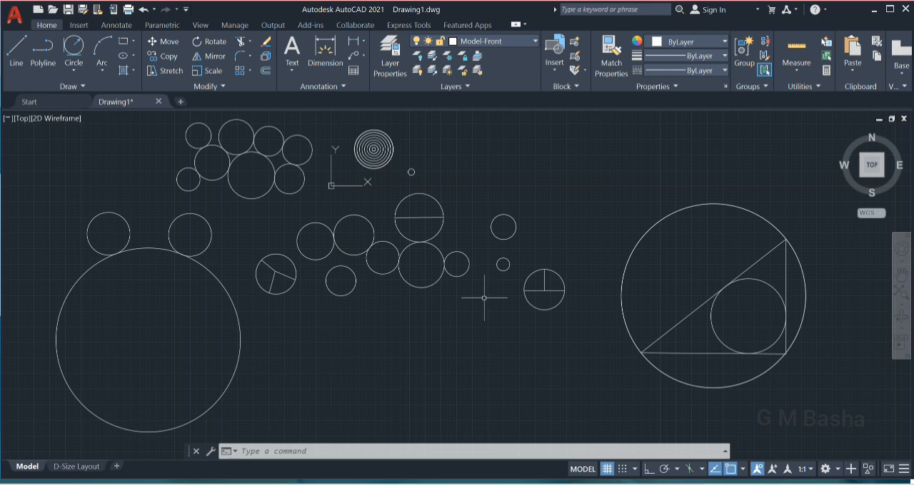
Erase every object in the drawing and undo the erasure.
key(ctrl+a)
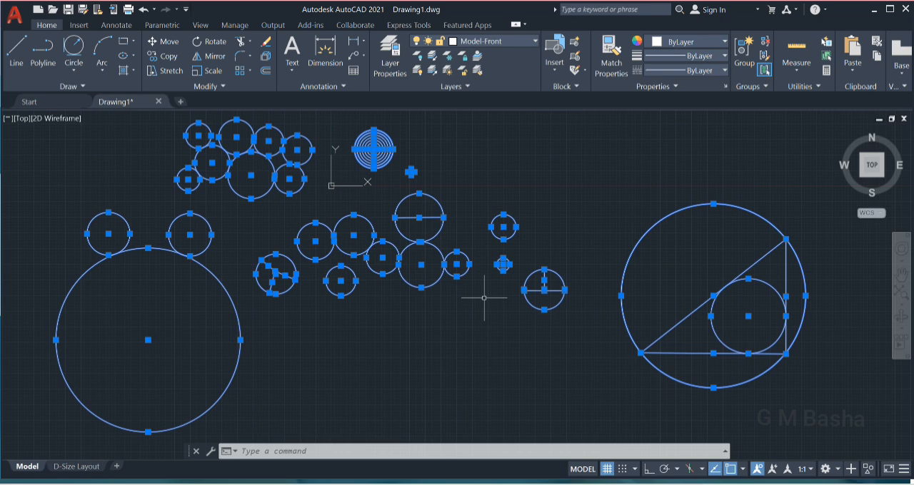
key(Delete)
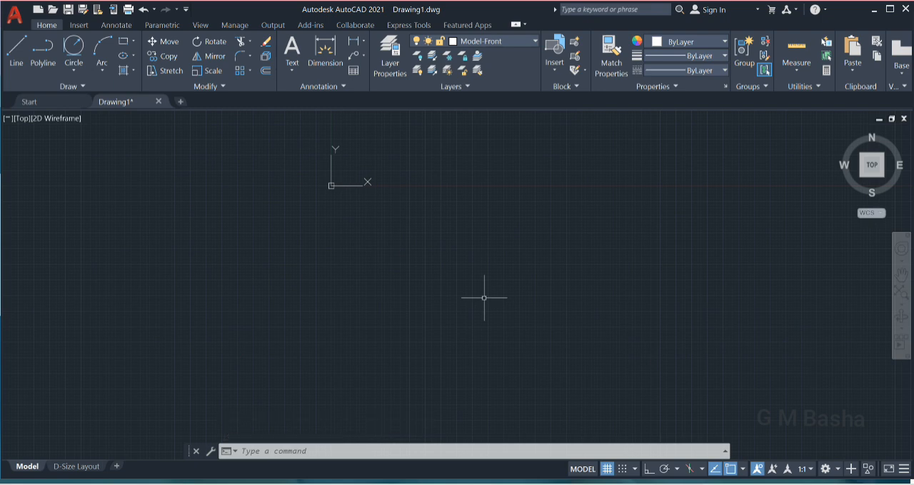
click(141, 11)
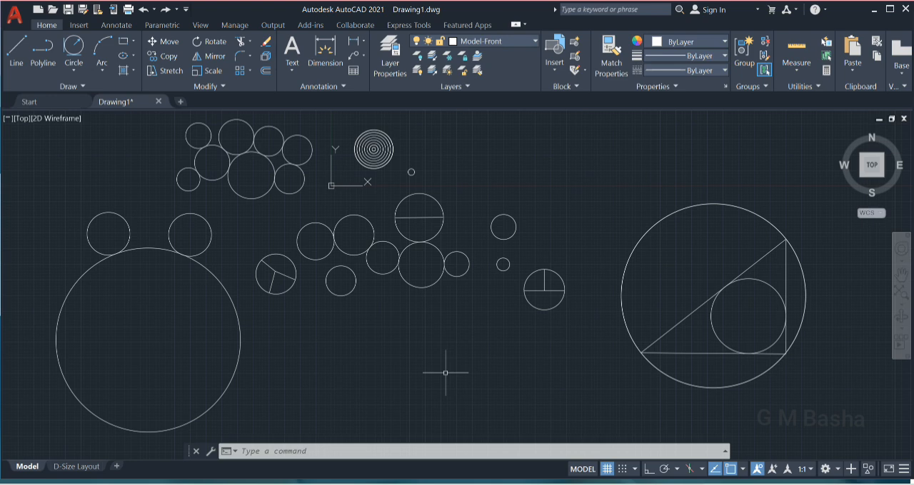
Erase all objects once more, undo the erasure, redo it and undo it again.
key(ctrl+a)
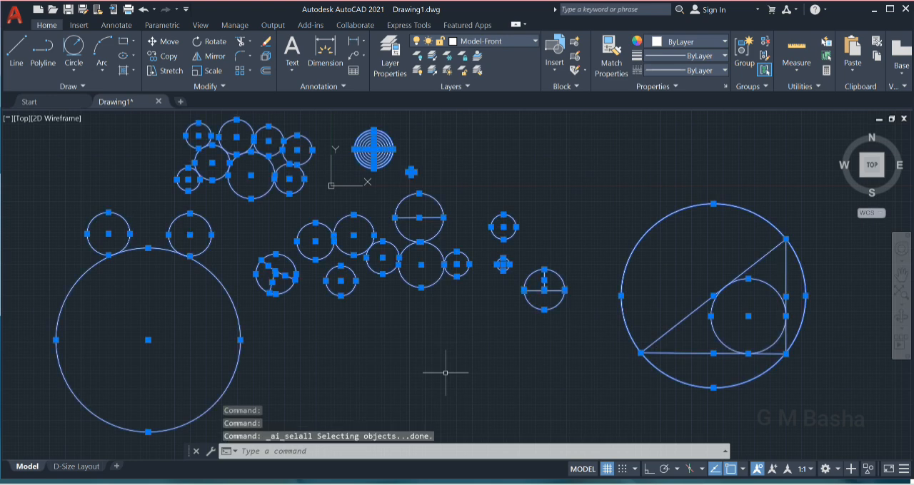
key(Delete)
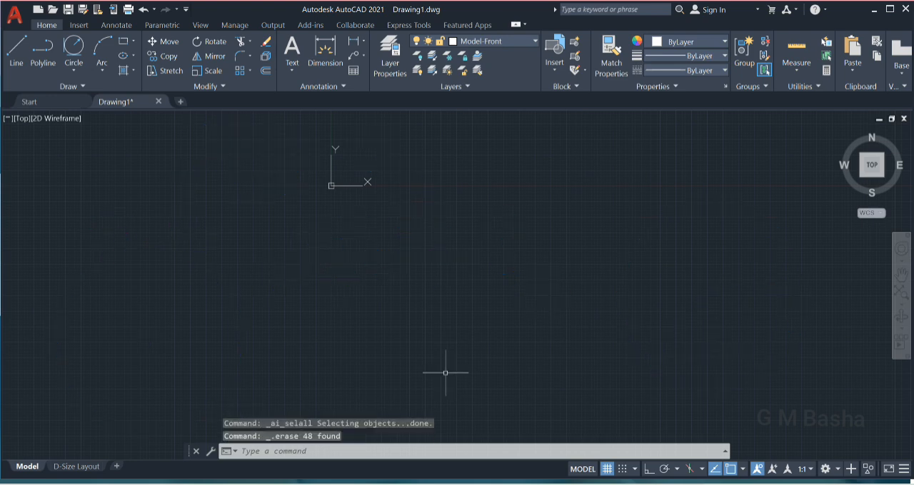
key(ctrl+z)
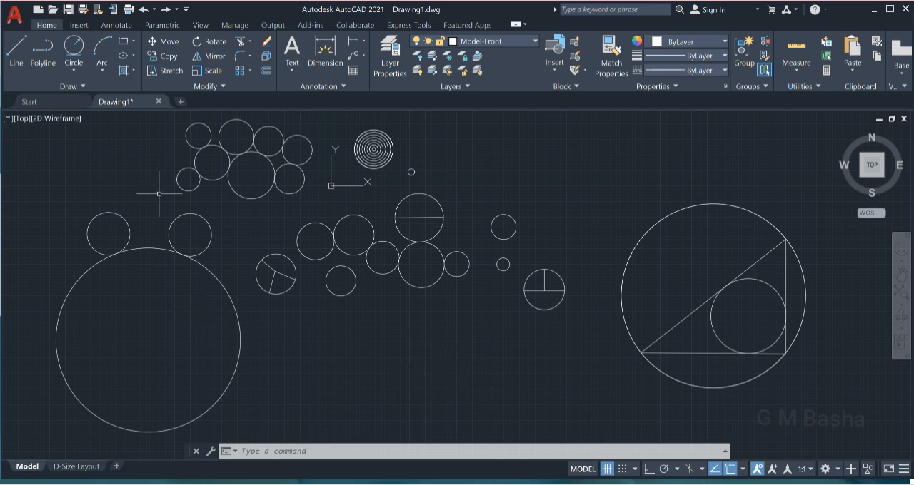
click(165, 11)
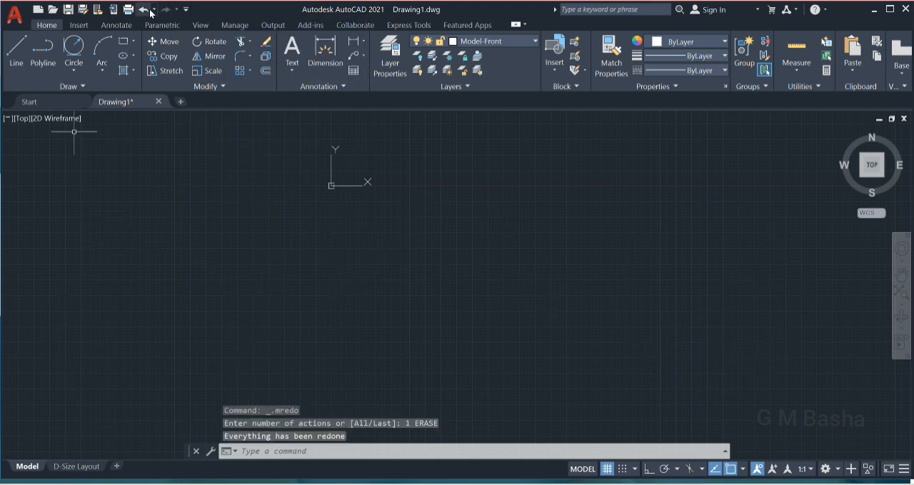
click(143, 10)
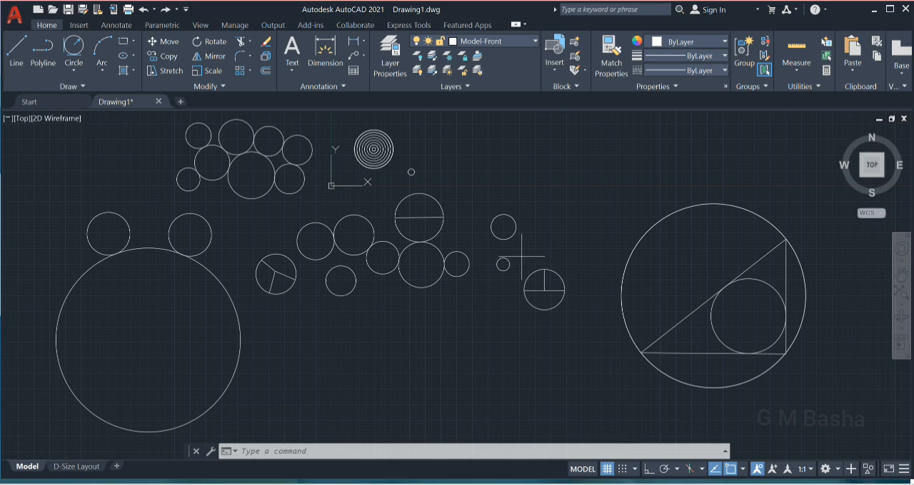
click(521, 257)
click(573, 315)
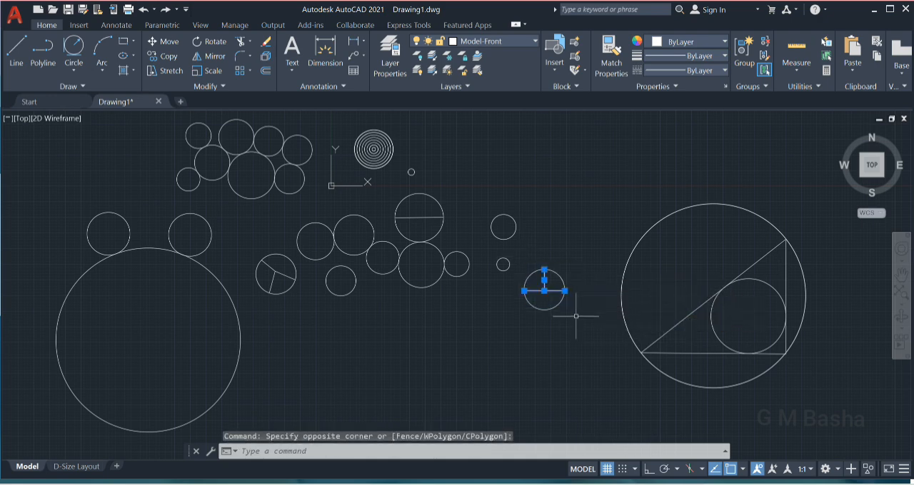
click(486, 209)
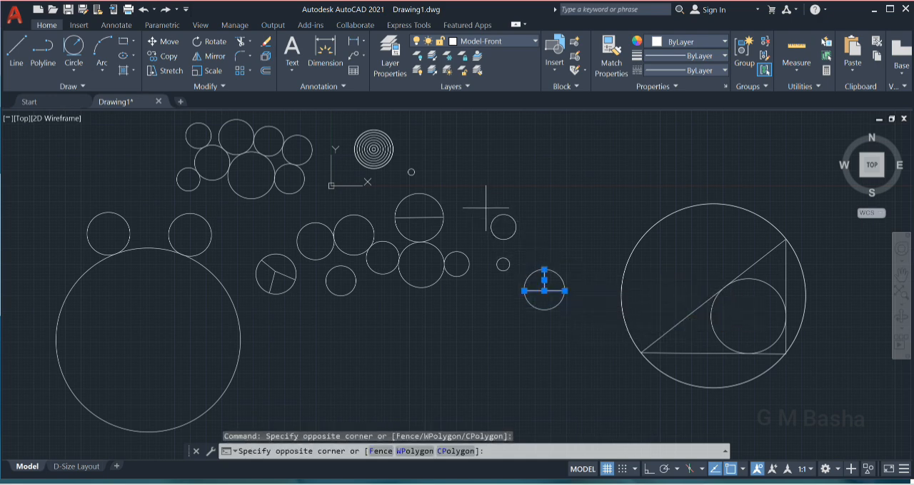
click(526, 248)
key(Escape)
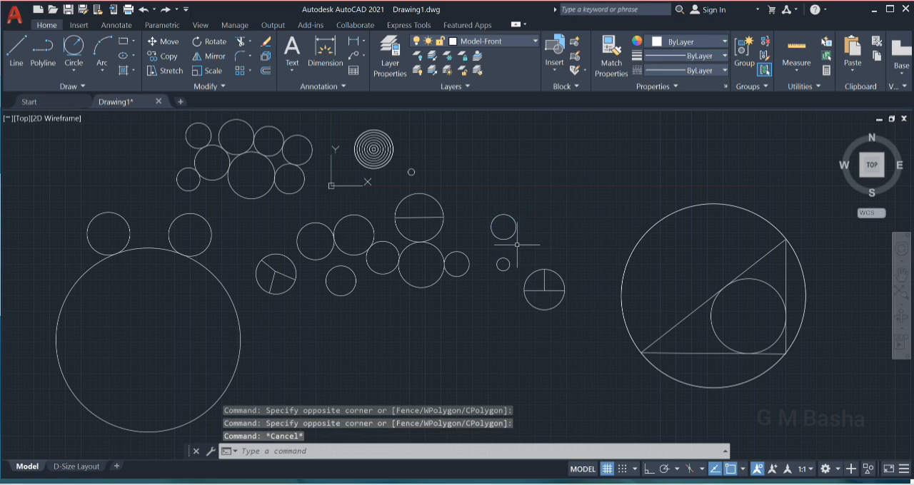
Copy the small circle above the tiny one to the clipboard and paste it in the empty area below them.
click(510, 237)
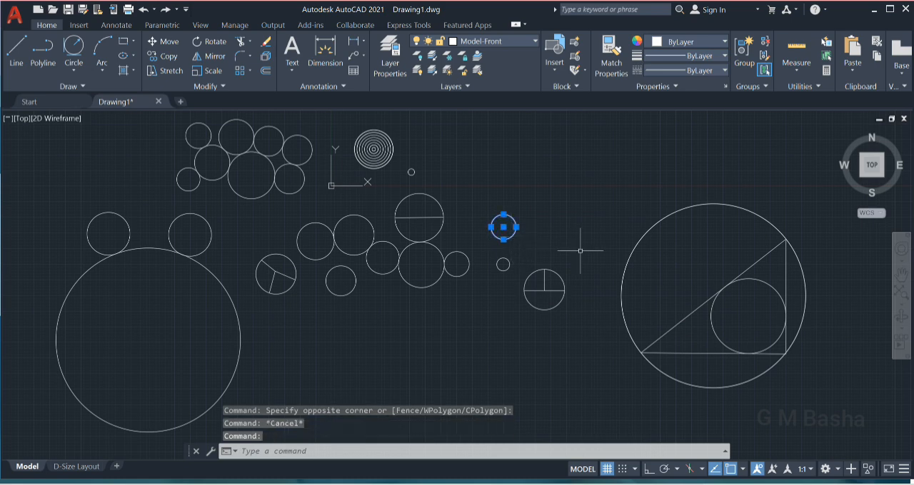
key(ctrl+c)
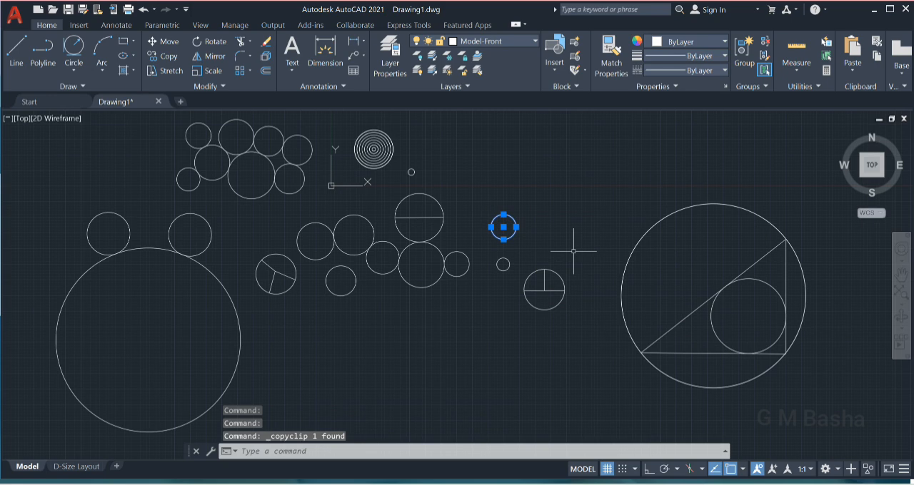
key(ctrl+v)
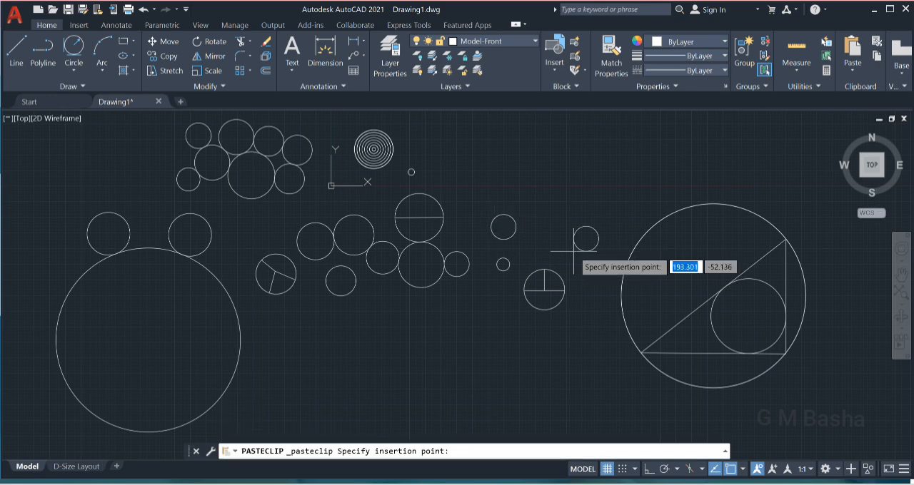
click(470, 345)
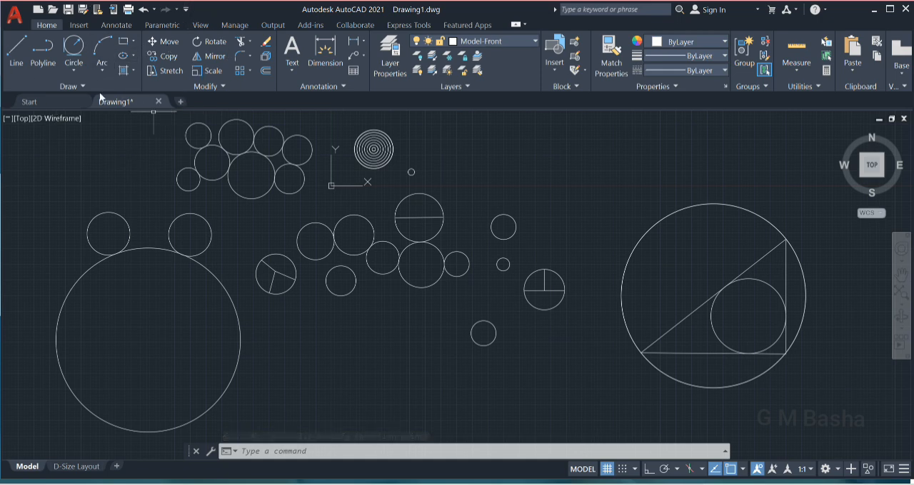
Select the pasted circle and start the Copy command on it.
click(458, 306)
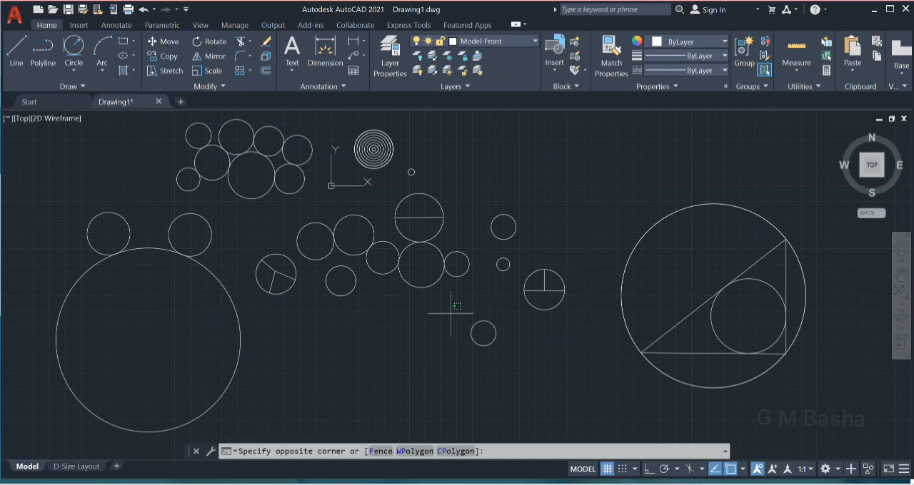
click(520, 358)
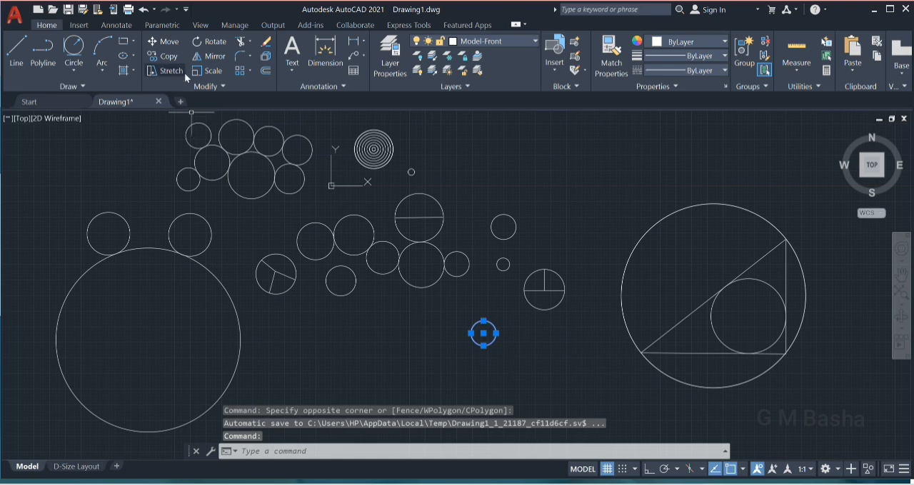
click(166, 58)
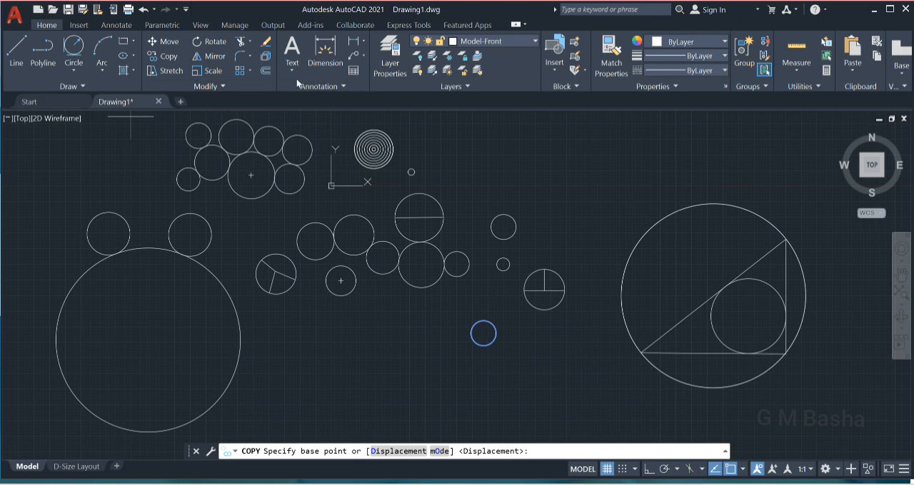
click(248, 43)
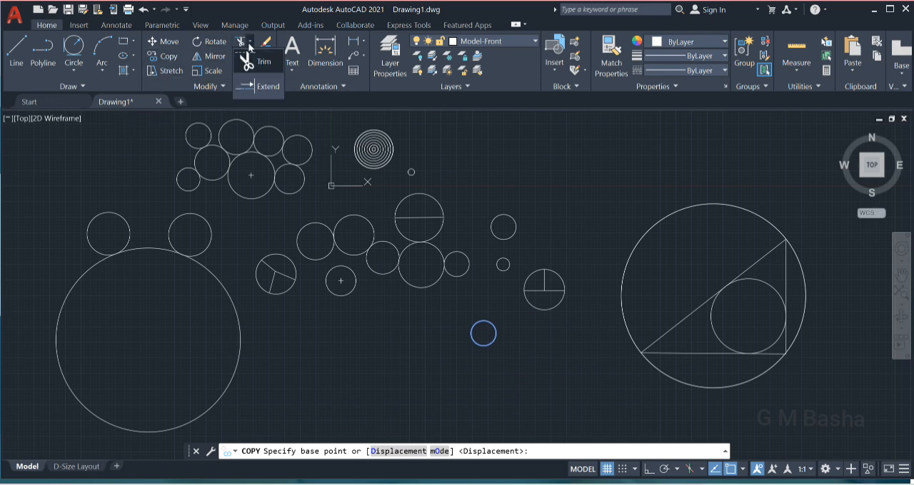
click(249, 43)
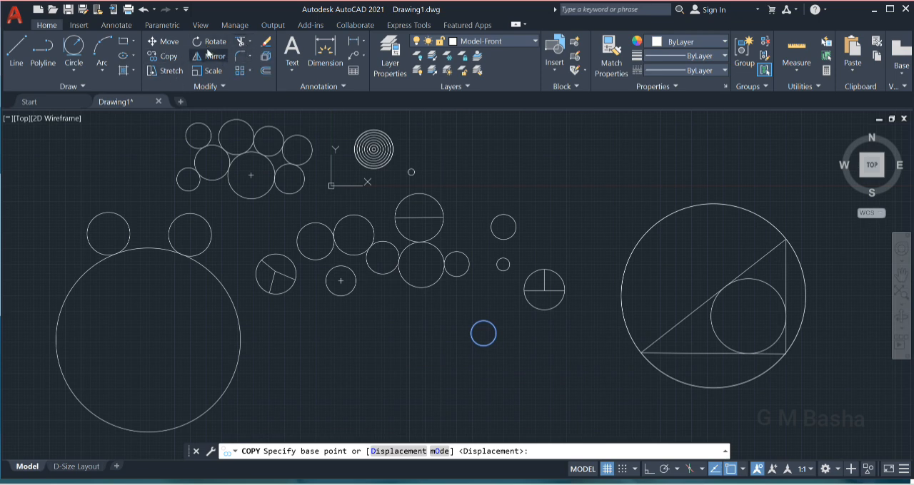
click(250, 72)
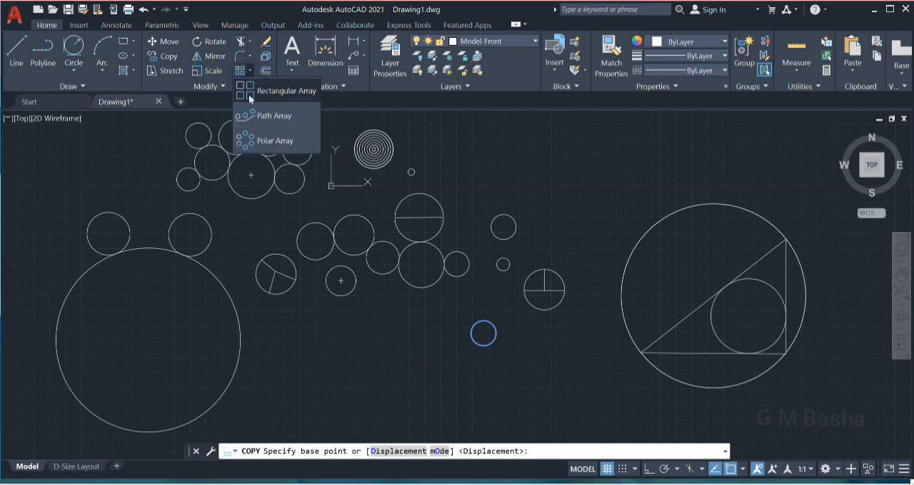